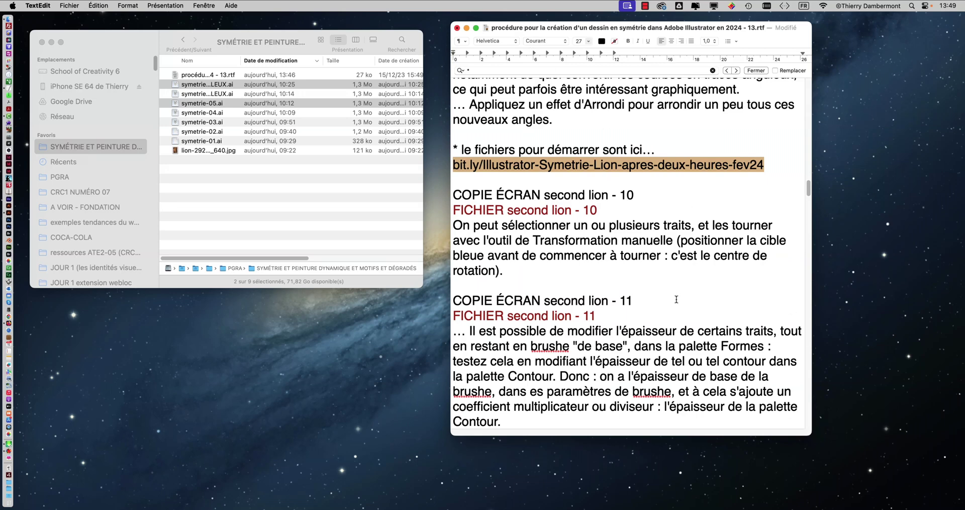
# Copy the link bit.ly/Illustrator-Symetrie-Lion-apres-deux-heures-fev24 from the procedure notes into a new text document and widen its window
pyautogui.moveTo(766, 165); pyautogui.dragTo(427, 163)
pyautogui.press('super+c')
pyautogui.click(76, 5)
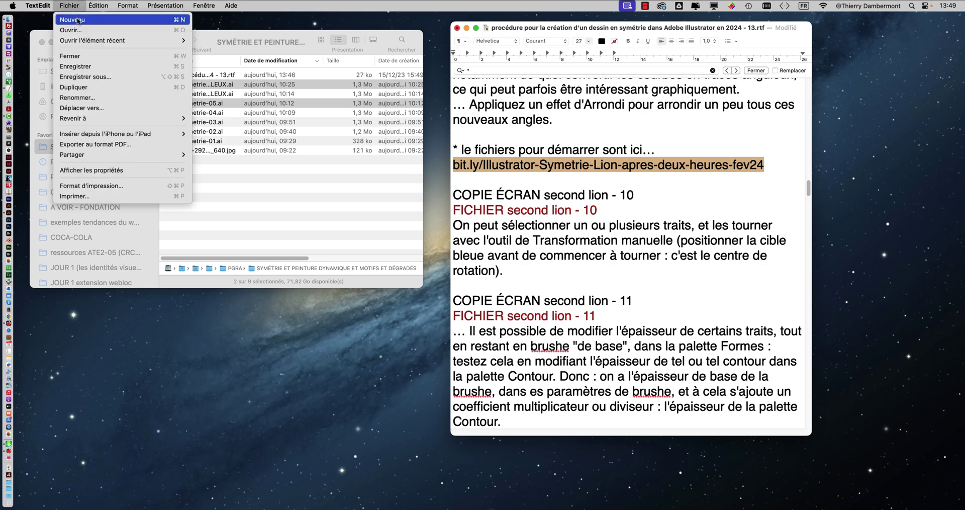
pyautogui.click(78, 21)
pyautogui.press('super+v')
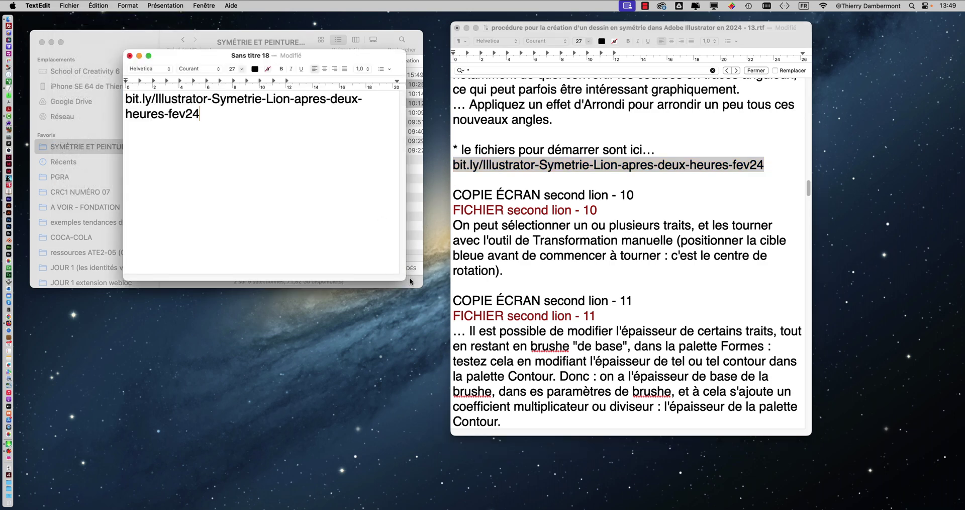
pyautogui.moveTo(405, 279); pyautogui.dragTo(892, 284)
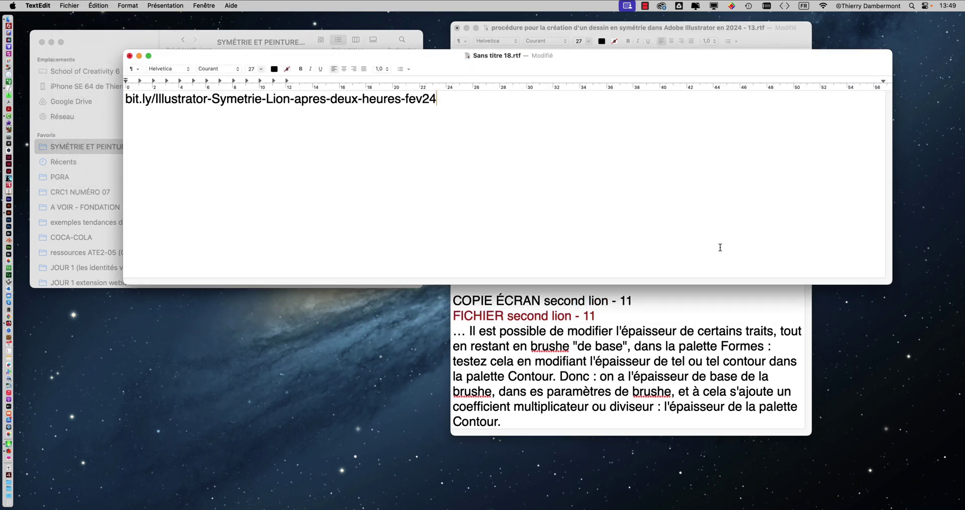
# Enlarge the whole pasted link to 64-point text, and close the untitled document without keeping it
pyautogui.press('super+a')
pyautogui.press('super+plus')
pyautogui.press('super+plus')
pyautogui.press('super+plus')
pyautogui.press('super+plus')
pyautogui.press('super+plus')
pyautogui.press('super+plus')
pyautogui.press('super+plus')
pyautogui.press('super+plus')
pyautogui.press('super+plus')
pyautogui.press('super+plus')
pyautogui.press('super+plus')
pyautogui.press('super+plus')
pyautogui.press('super+plus')
pyautogui.press('super+plus')
pyautogui.press('super+plus')
pyautogui.press('super+plus')
pyautogui.press('super+plus')
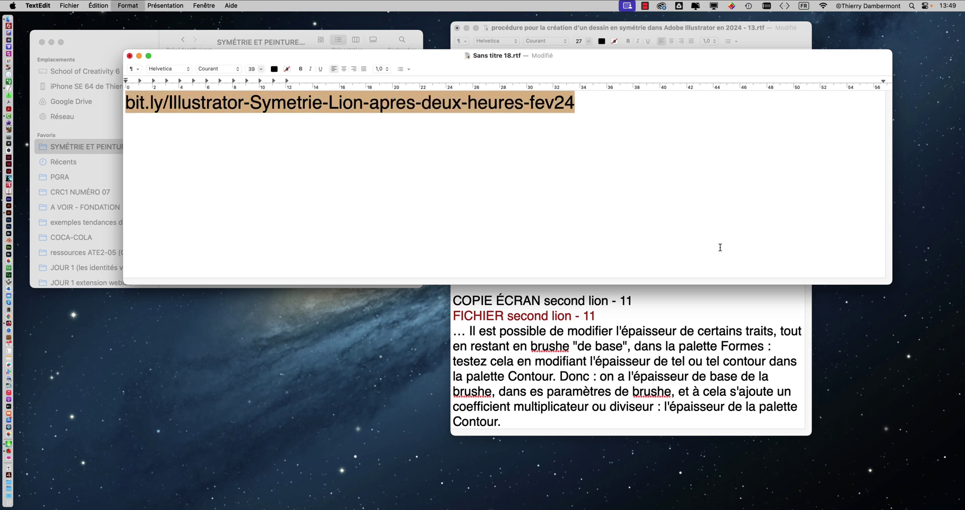
pyautogui.press('super+plus')
pyautogui.press('super+plus')
pyautogui.press('super+plus')
pyautogui.press('super+plus')
pyautogui.press('super+plus')
pyautogui.press('super+plus')
pyautogui.press('super+plus')
pyautogui.press('super+plus')
pyautogui.press('super+plus')
pyautogui.press('super+plus')
pyautogui.press('super+plus')
pyautogui.press('super+plus')
pyautogui.press('super+plus')
pyautogui.press('super+plus')
pyautogui.press('super+plus')
pyautogui.press('super+plus')
pyautogui.press('super+plus')
pyautogui.press('super+plus')
pyautogui.press('super+plus')
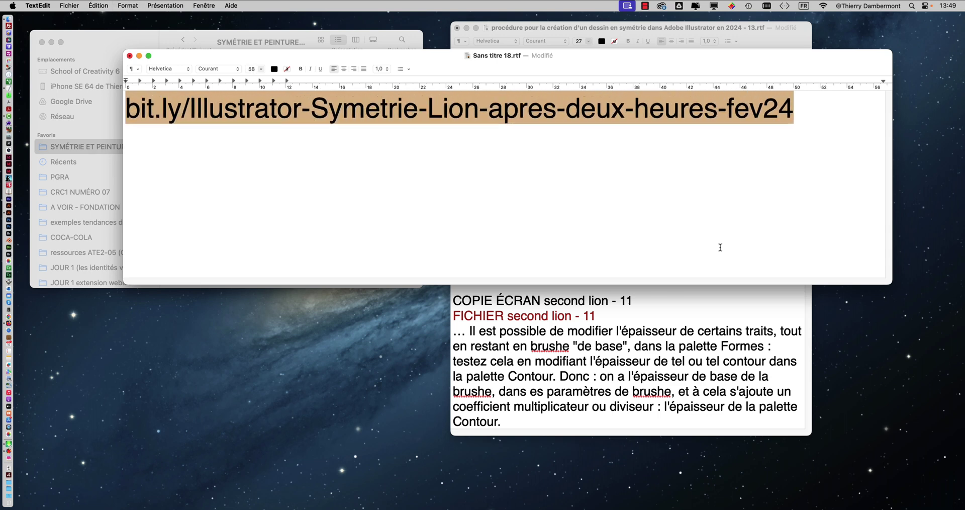
pyautogui.press('super+plus')
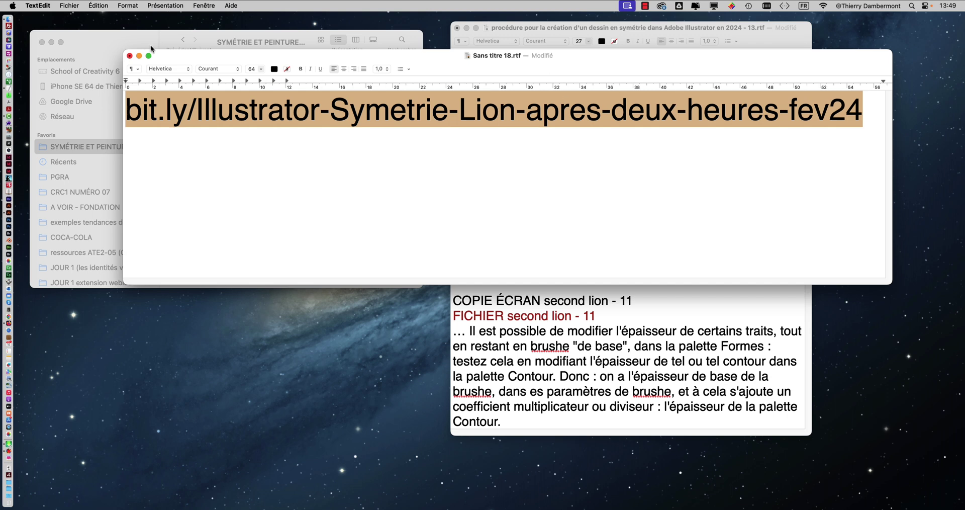
pyautogui.click(129, 56)
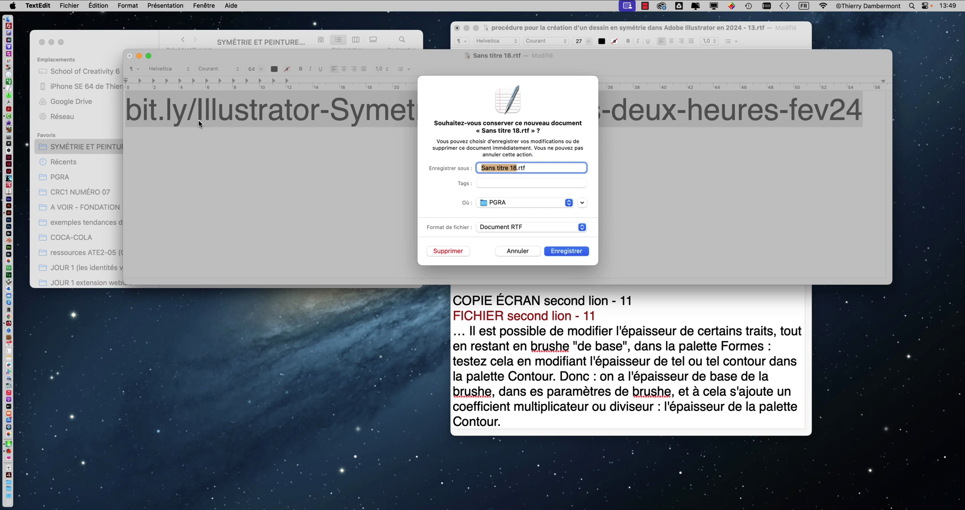
pyautogui.click(449, 251)
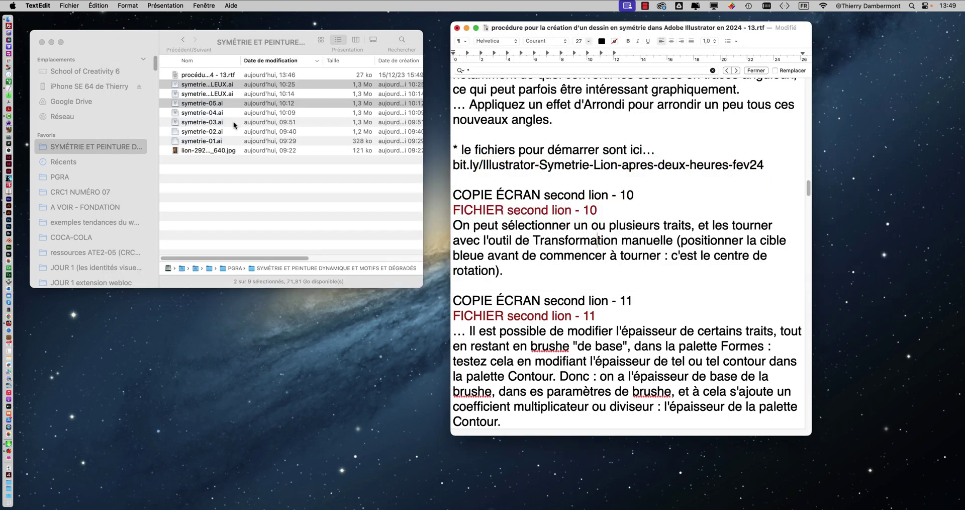
# Open symetrie-07-ANGULEUX.ai and symetrie-05.ai from Finder in Illustrator, and detach symetrie-05.ai into its own window beside the other
pyautogui.click(234, 87)
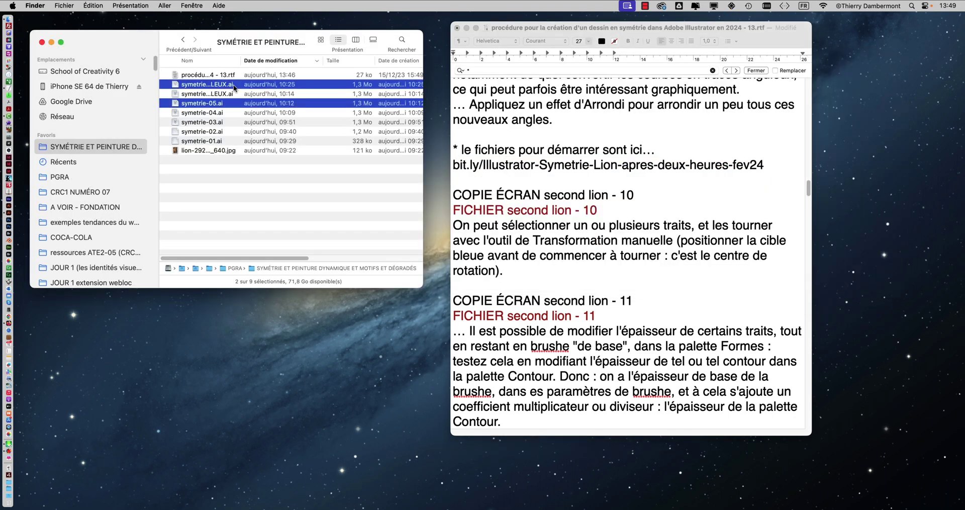
pyautogui.moveTo(234, 88); pyautogui.dragTo(18, 215)
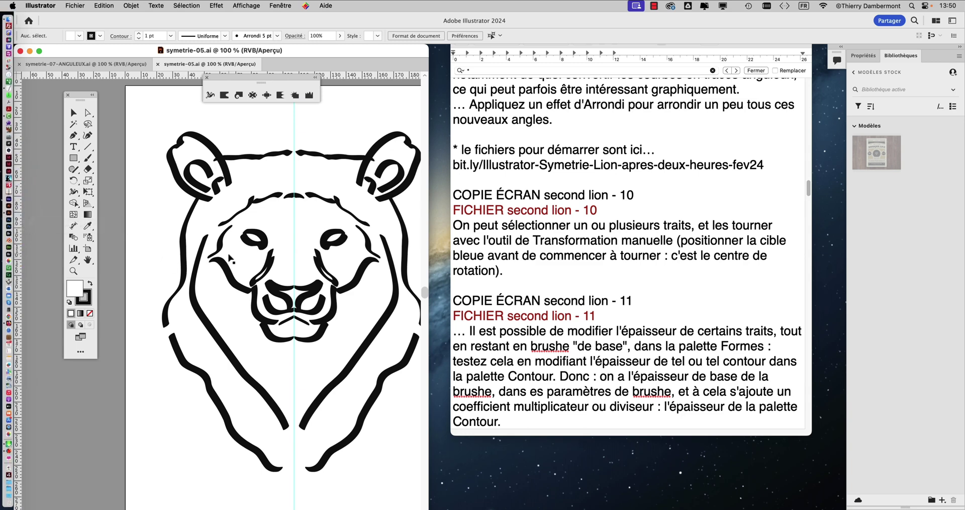
pyautogui.moveTo(184, 63); pyautogui.dragTo(443, 77)
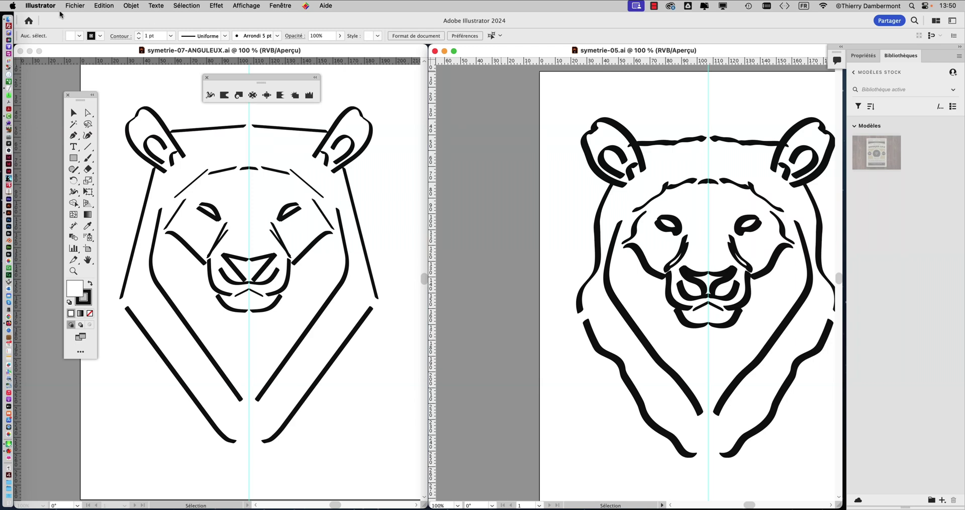
pyautogui.click(130, 5)
pyautogui.moveTo(175, 294)
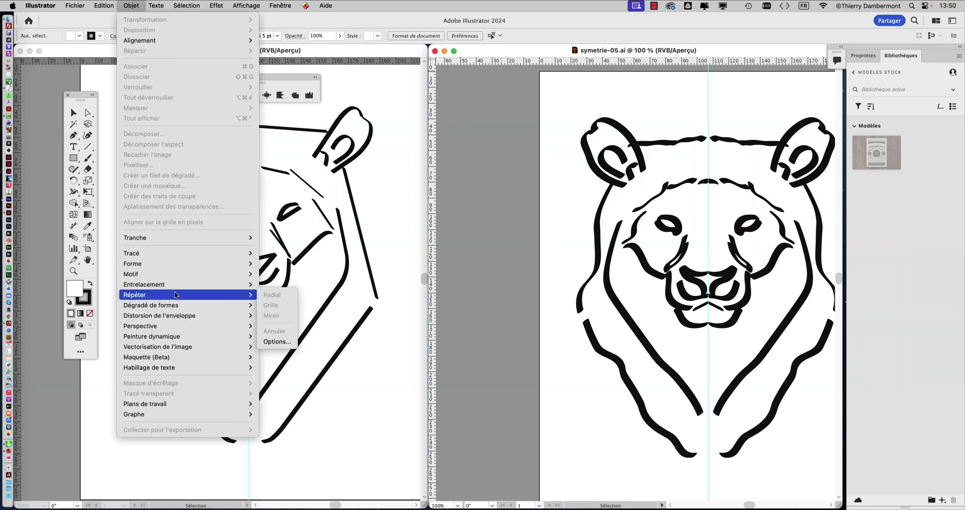
pyautogui.click(467, 253)
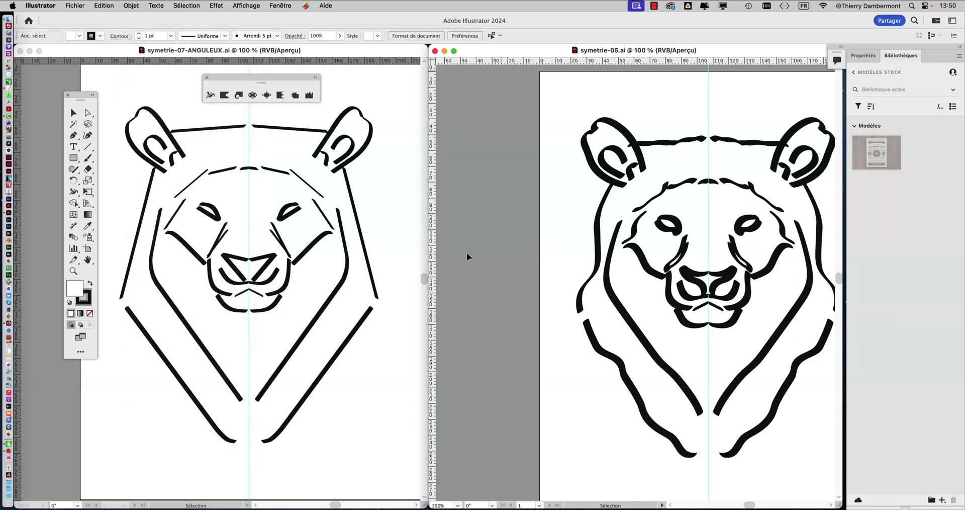
# Centre the whole lion in the symetrie-05.ai window at 100 % zoom, and move both floating tool panels clear of the angular lion
pyautogui.scroll(-1, 624, 235)
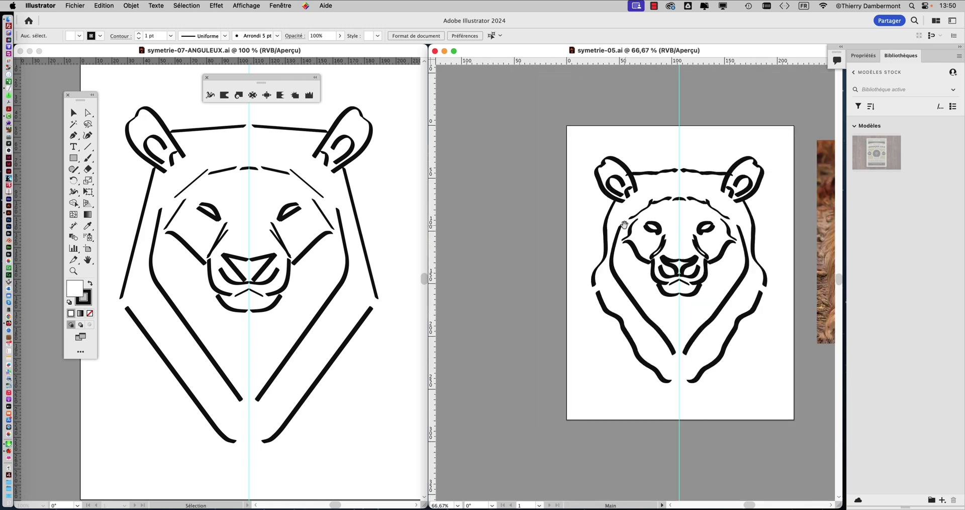
pyautogui.moveTo(624, 224); pyautogui.dragTo(558, 213)
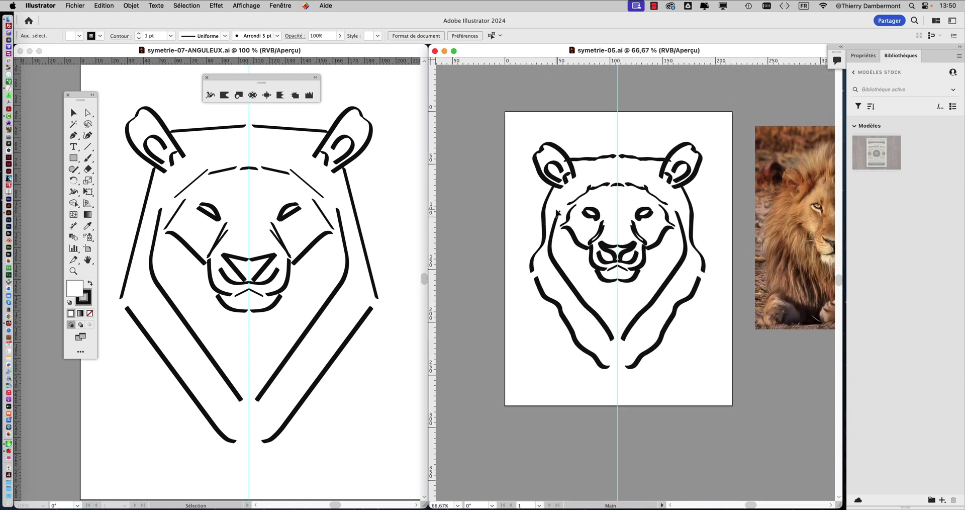
pyautogui.scroll(1, 607, 225)
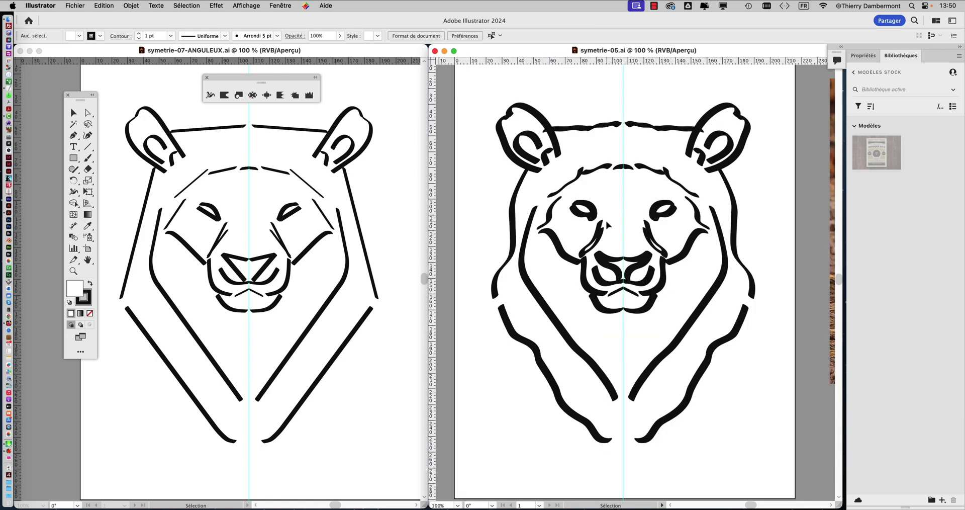
pyautogui.moveTo(78, 93); pyautogui.dragTo(45, 85)
pyautogui.moveTo(213, 77); pyautogui.dragTo(249, 59)
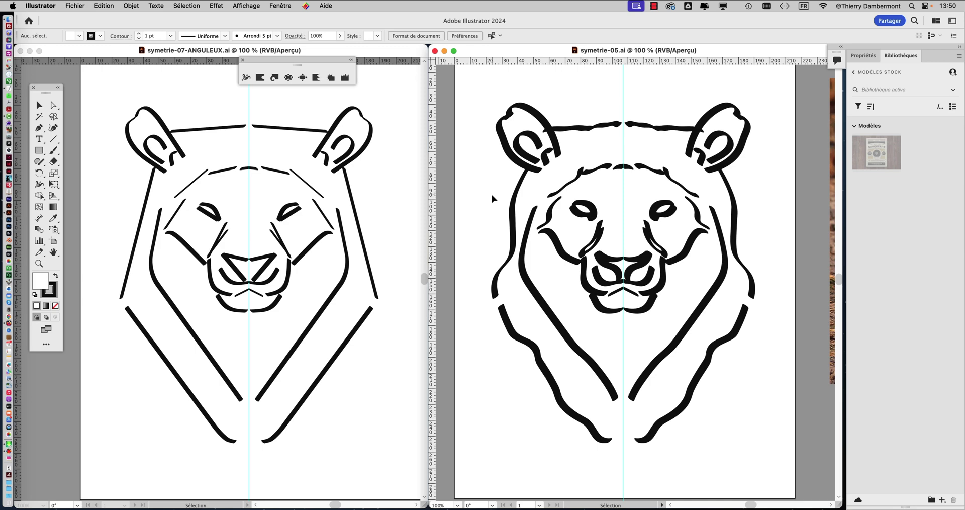
pyautogui.press('super+Tab')
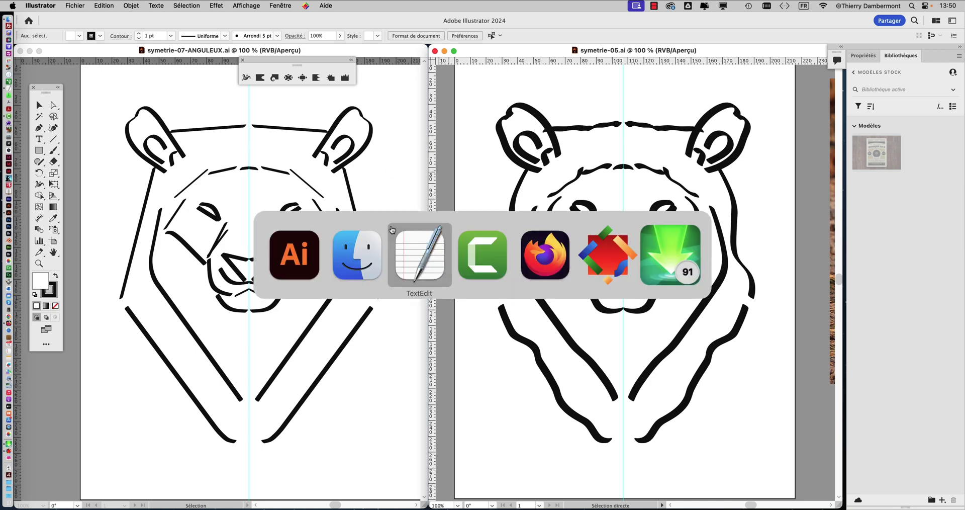
pyautogui.moveTo(385, 224)
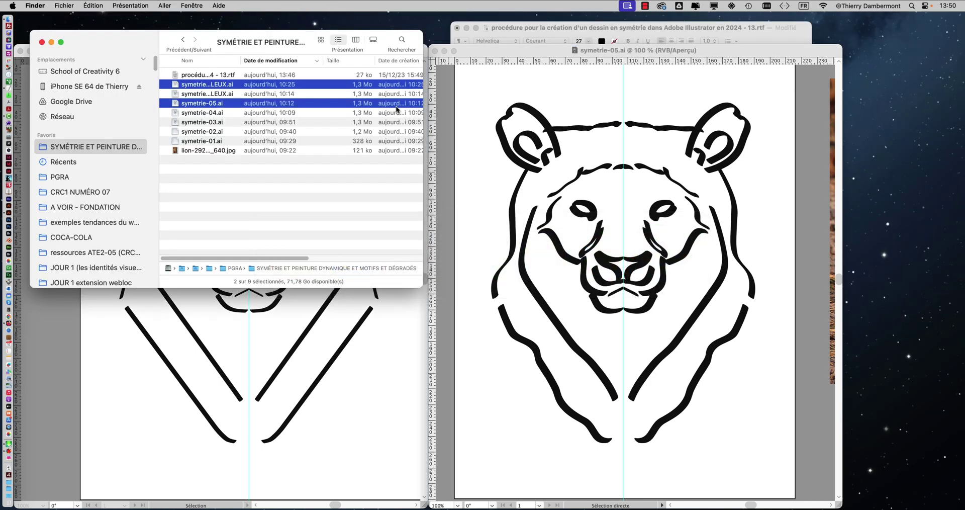
pyautogui.press('super+Tab')
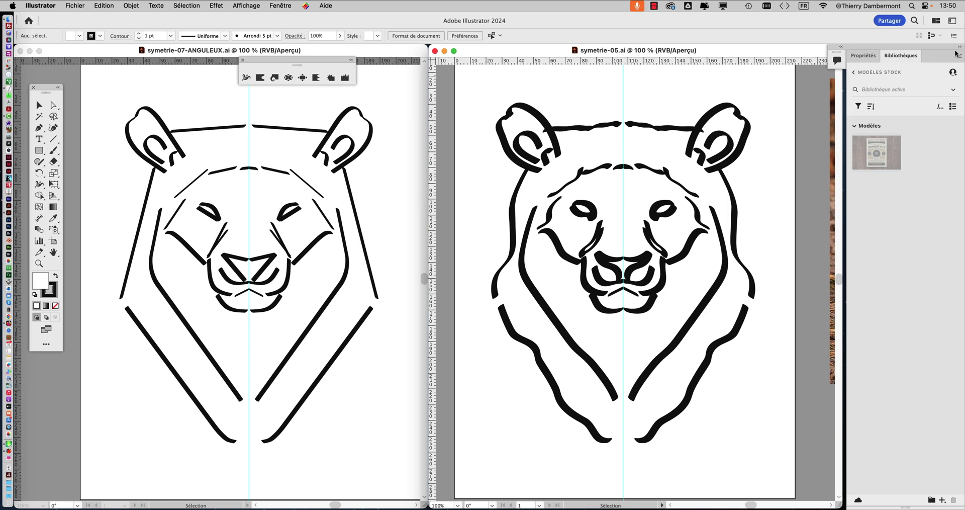
# Switch to TextEdit, move the procedure window aside, and highlight the note on positioning the blue target before rotating strokes
pyautogui.press('super+Tab')
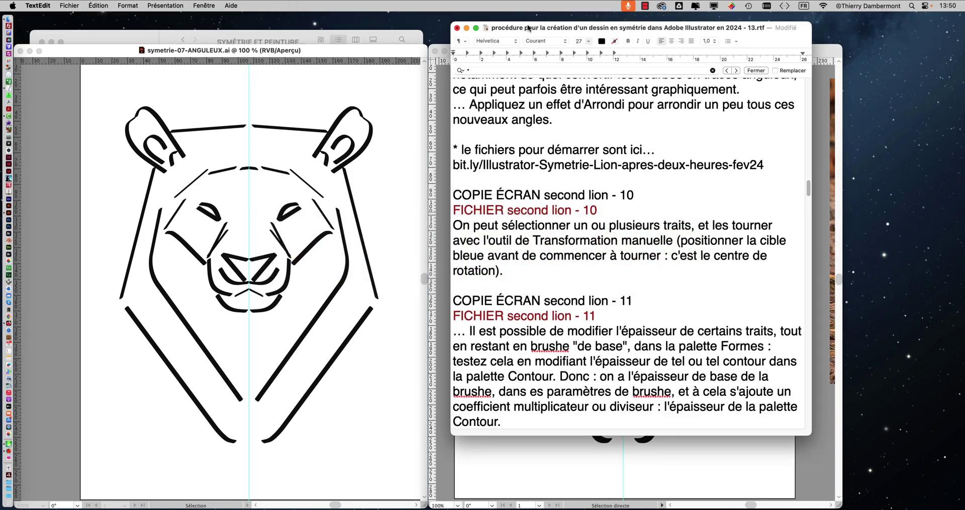
pyautogui.moveTo(532, 26); pyautogui.dragTo(684, 27)
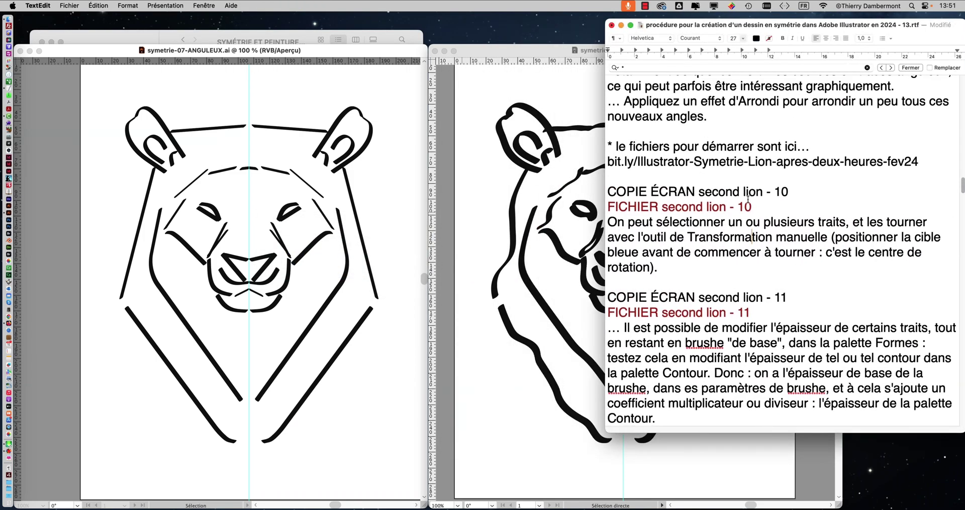
pyautogui.scroll(-2, 649, 214)
pyautogui.moveTo(613, 208); pyautogui.dragTo(653, 254)
pyautogui.click(872, 207)
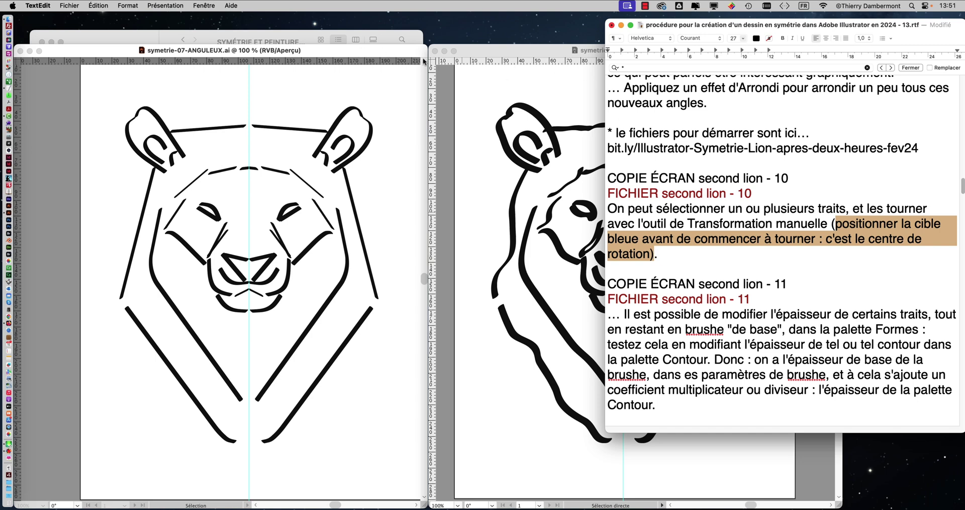
# Return to Illustrator, close symetrie-07-ANGULEUX.ai, and reposition and widen the symetrie-05.ai window until the lion photo is visible
pyautogui.click(476, 57)
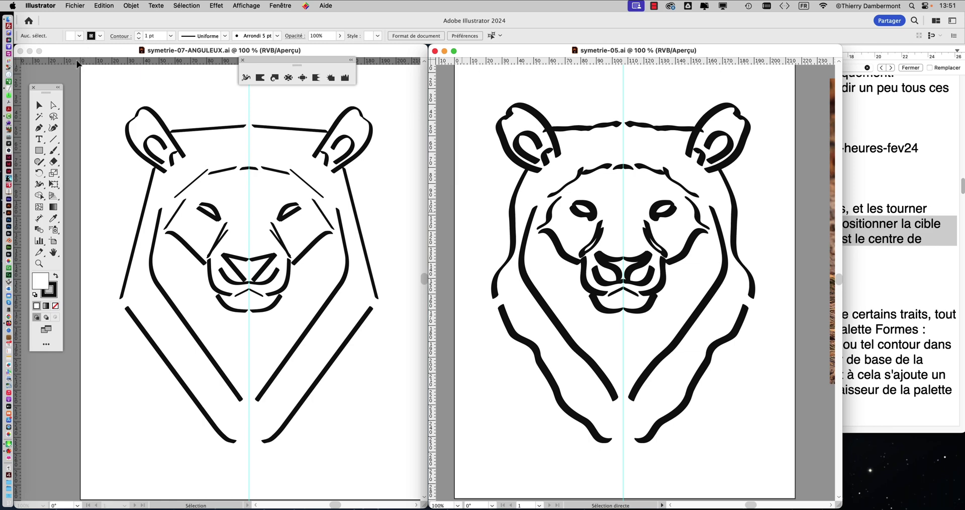
pyautogui.click(20, 51)
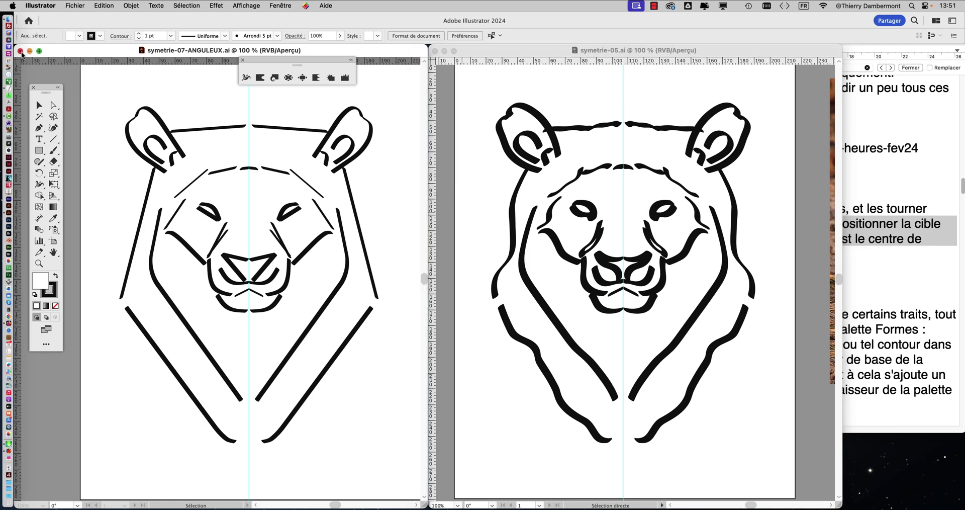
pyautogui.moveTo(475, 55); pyautogui.dragTo(78, 52)
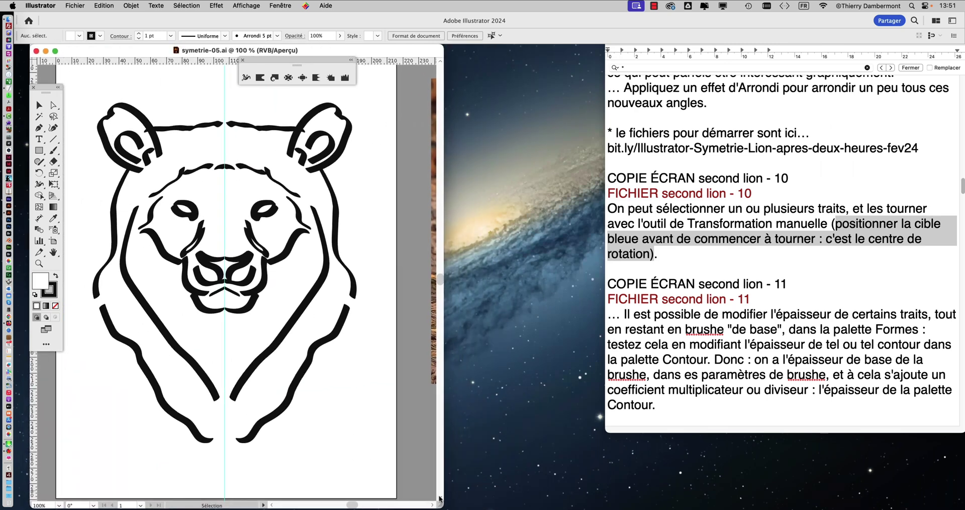
pyautogui.moveTo(442, 504); pyautogui.dragTo(764, 504)
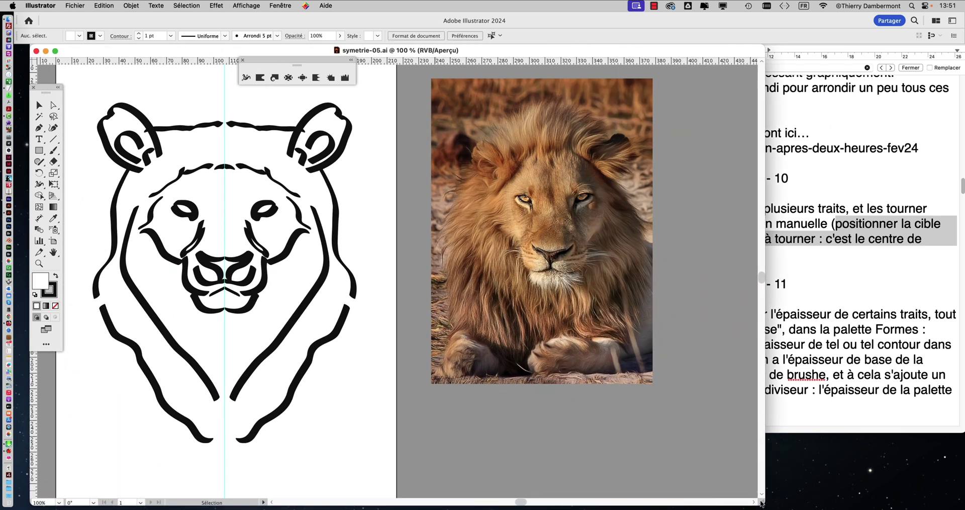
# Display the lion drawing in outline view at 150 % zoom
pyautogui.scroll(2, 193, 214)
pyautogui.moveTo(194, 214); pyautogui.dragTo(349, 218)
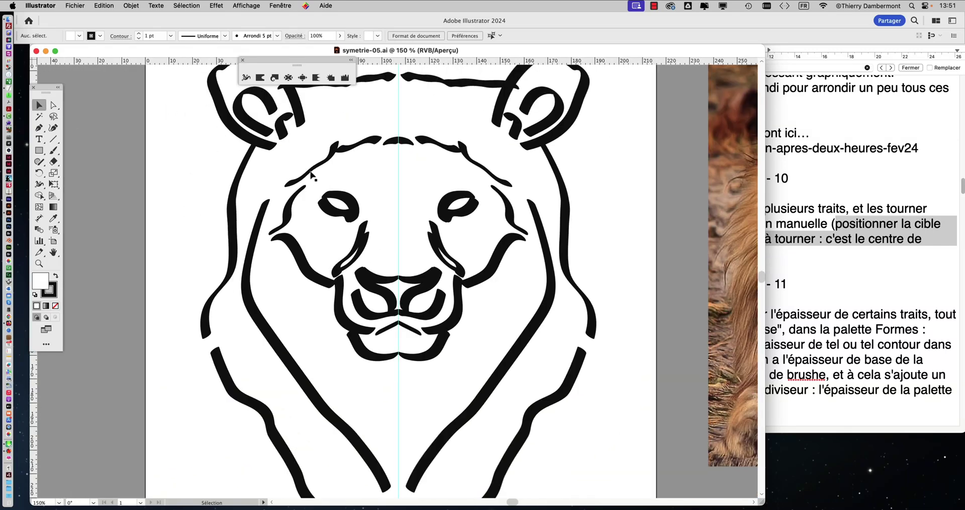
pyautogui.rightClick(310, 173)
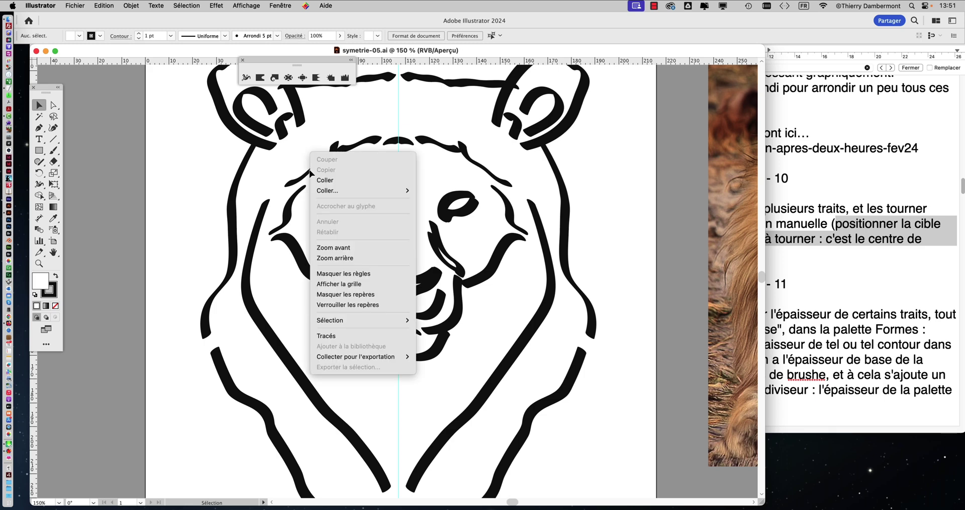
pyautogui.press('Escape')
pyautogui.press('super+y')
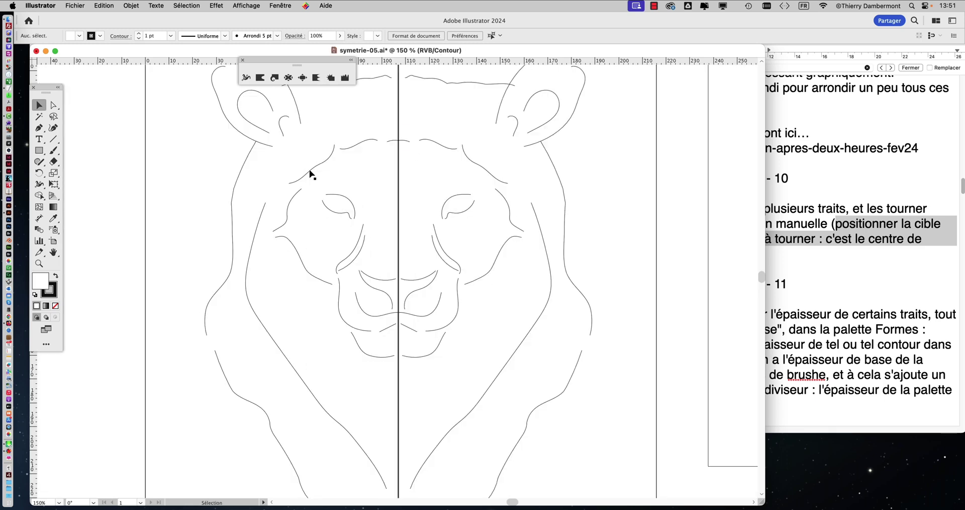
# Select the lion's mirror repeat and isolate it for editing
pyautogui.rightClick(311, 174)
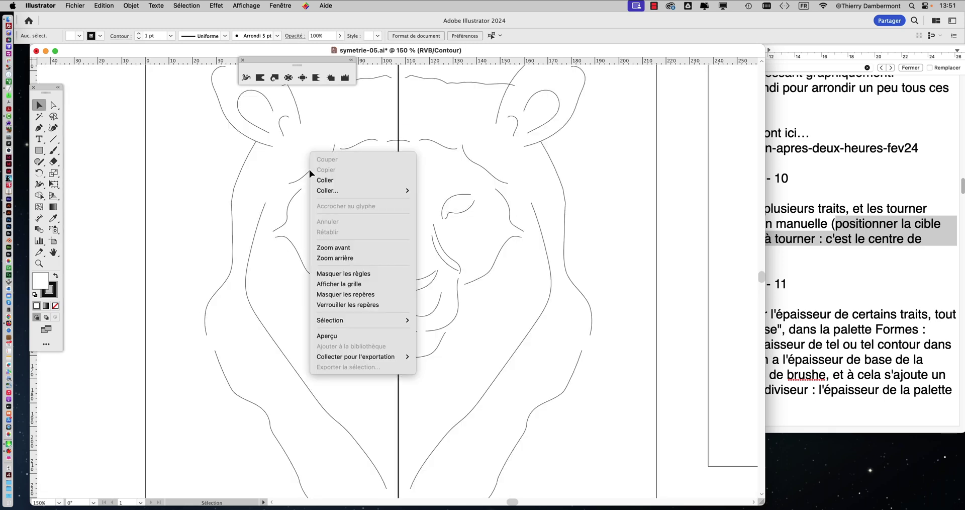
pyautogui.click(305, 181)
pyautogui.click(303, 185)
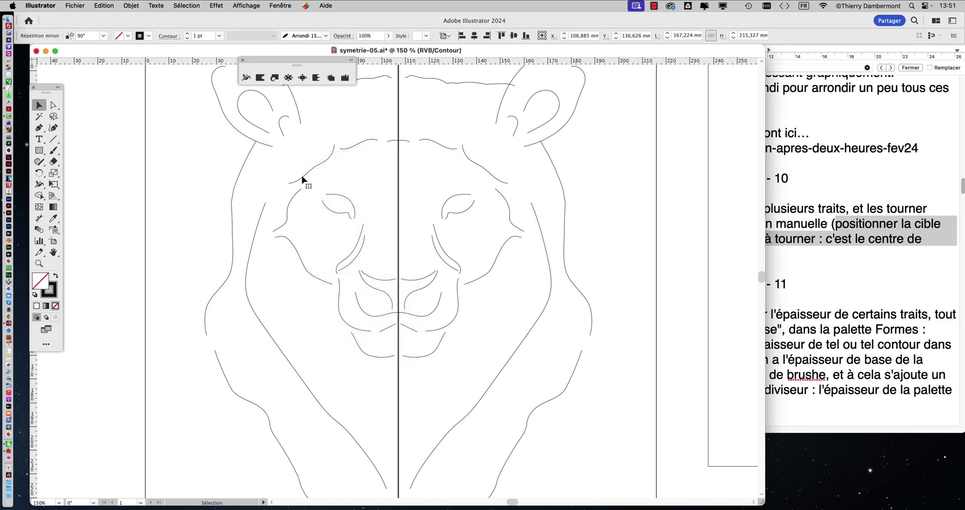
pyautogui.rightClick(301, 177)
pyautogui.press('Escape')
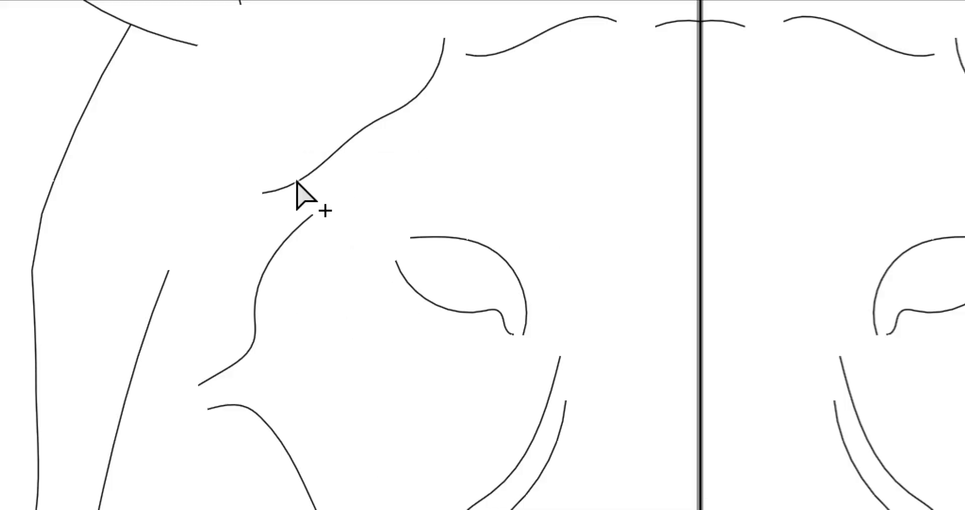
pyautogui.press('v')
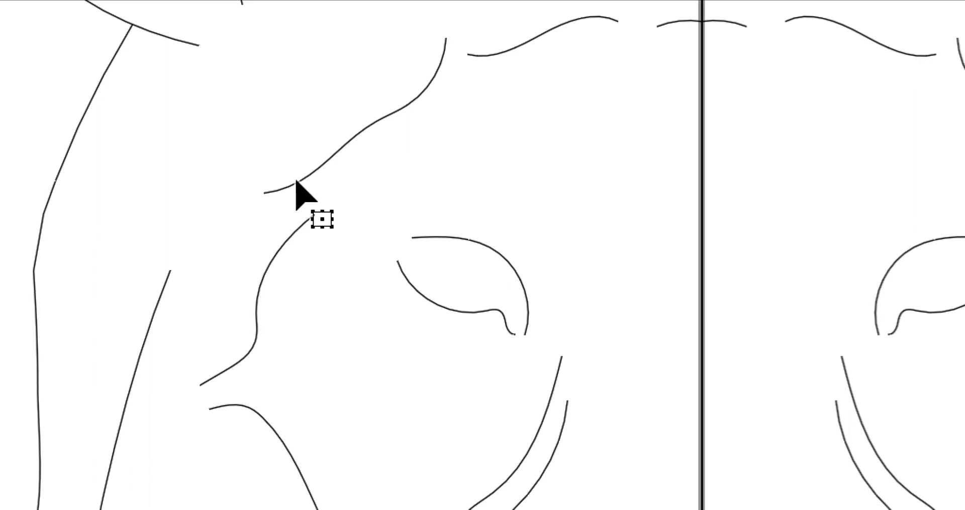
pyautogui.rightClick(297, 182)
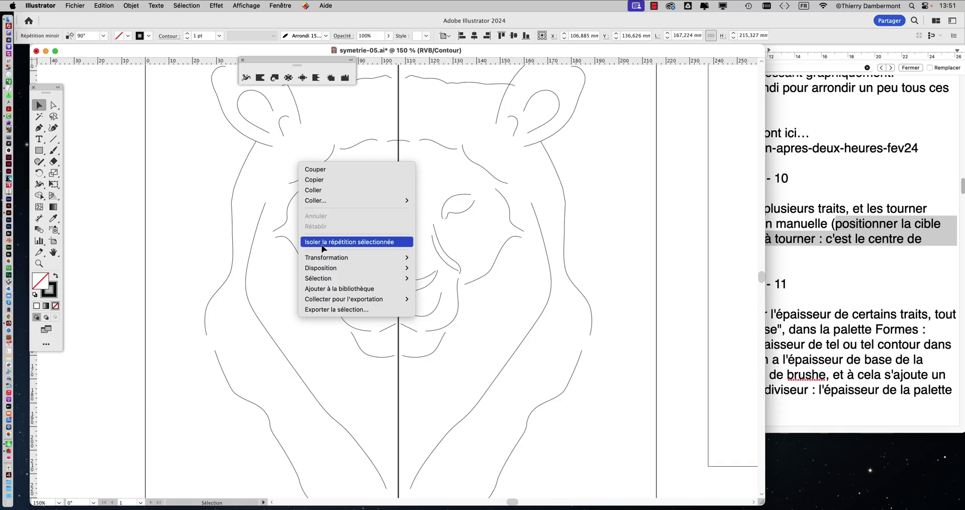
pyautogui.click(323, 244)
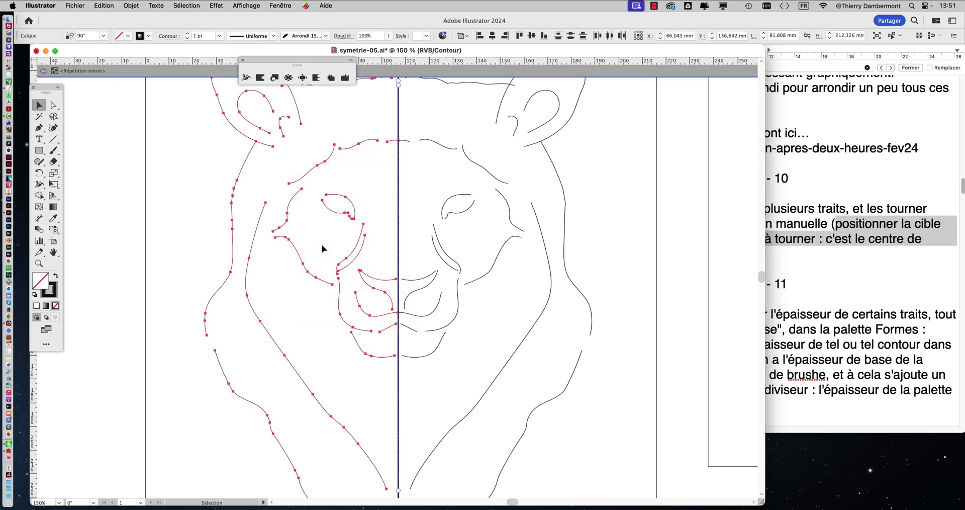
# Display the isolated lion in preview mode at 100 % zoom
pyautogui.press('super+1')
pyautogui.press('a')
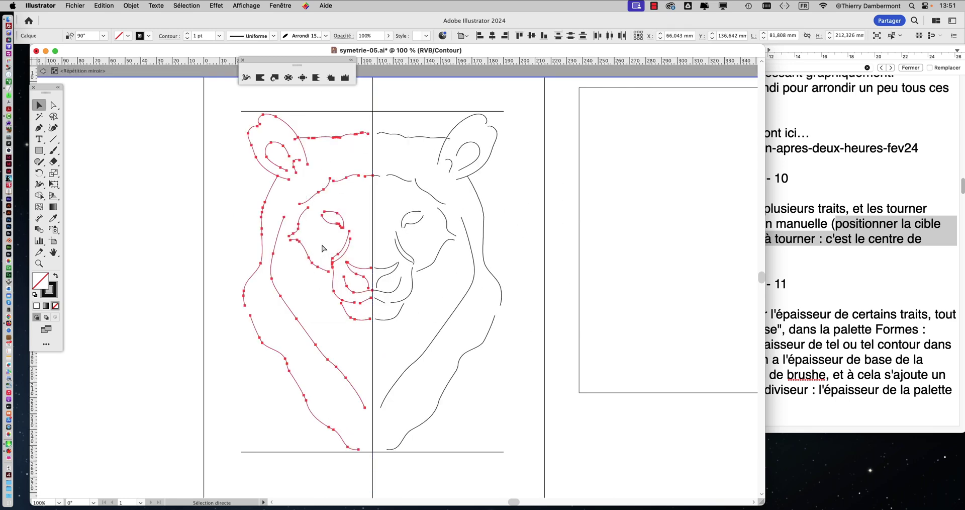
pyautogui.press('super+y')
pyautogui.press('v')
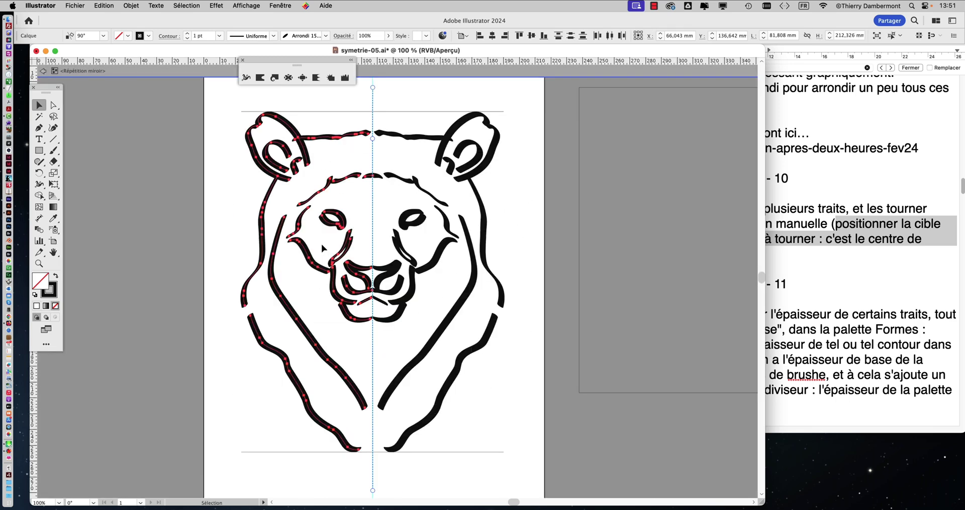
pyautogui.scroll(-1, 322, 247)
pyautogui.scroll(1, 322, 247)
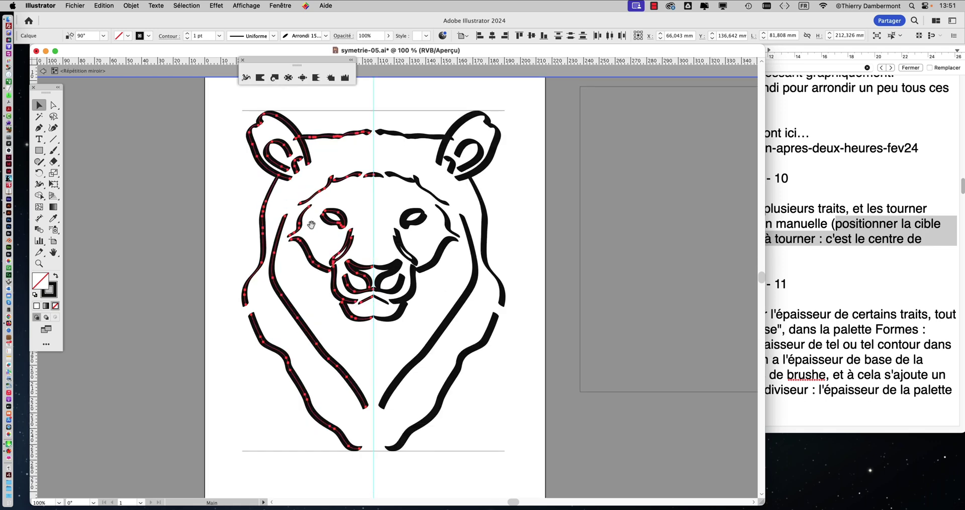
pyautogui.hscroll(3, 318, 215)
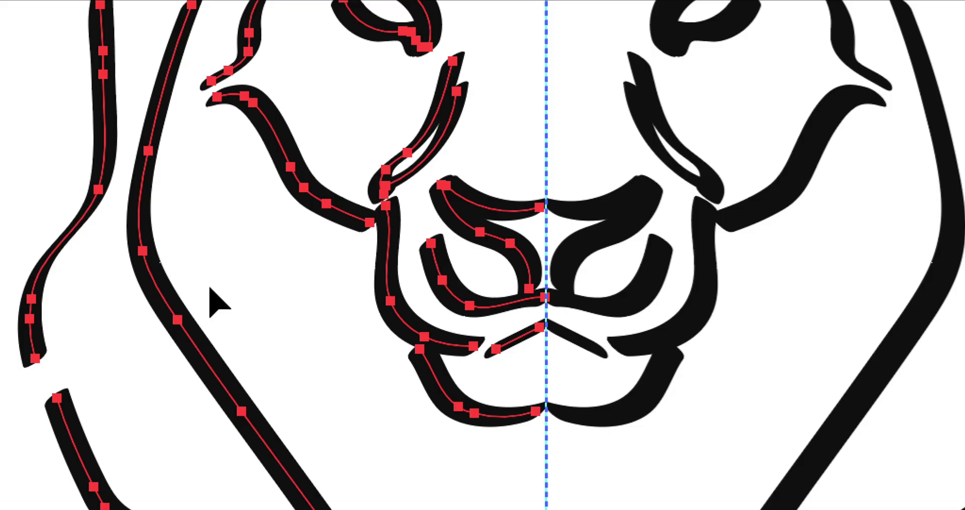
# Select the long inner mane stroke on the lion's left half and make Sélection directe progressive the current direct-selection tool variant
pyautogui.click(182, 327)
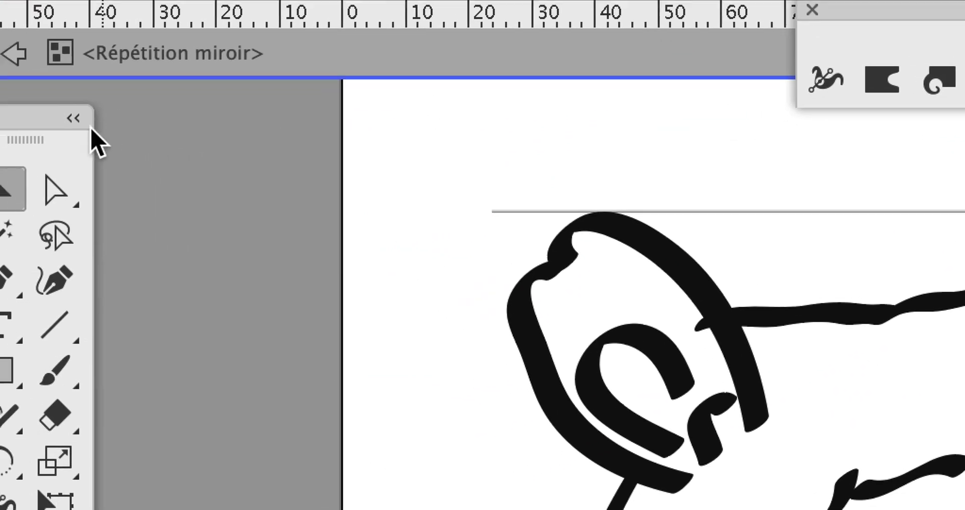
pyautogui.click(56, 190)
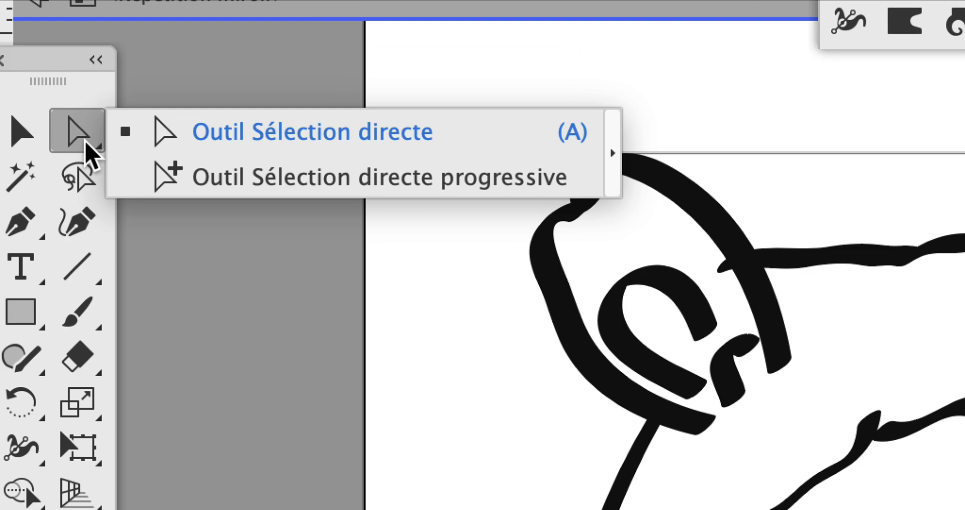
pyautogui.click(86, 143)
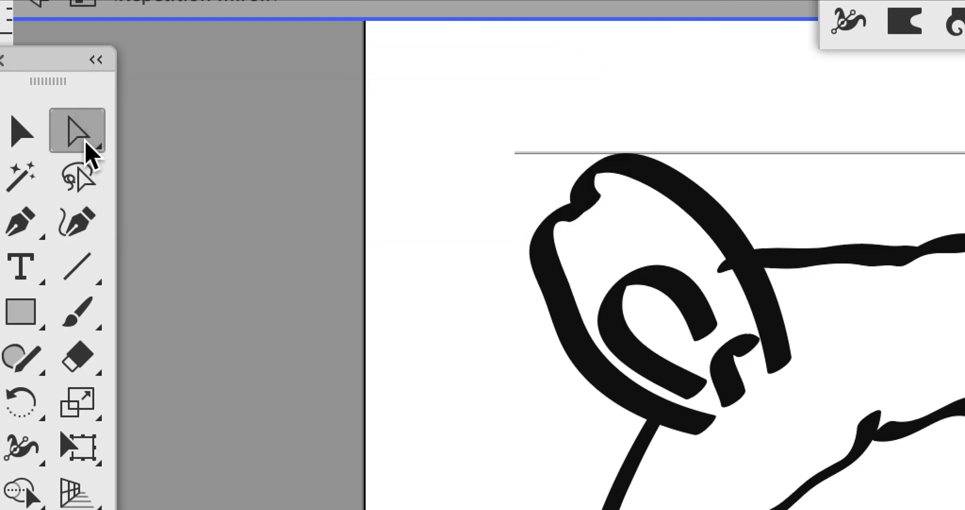
pyautogui.moveTo(85, 143); pyautogui.dragTo(162, 176)
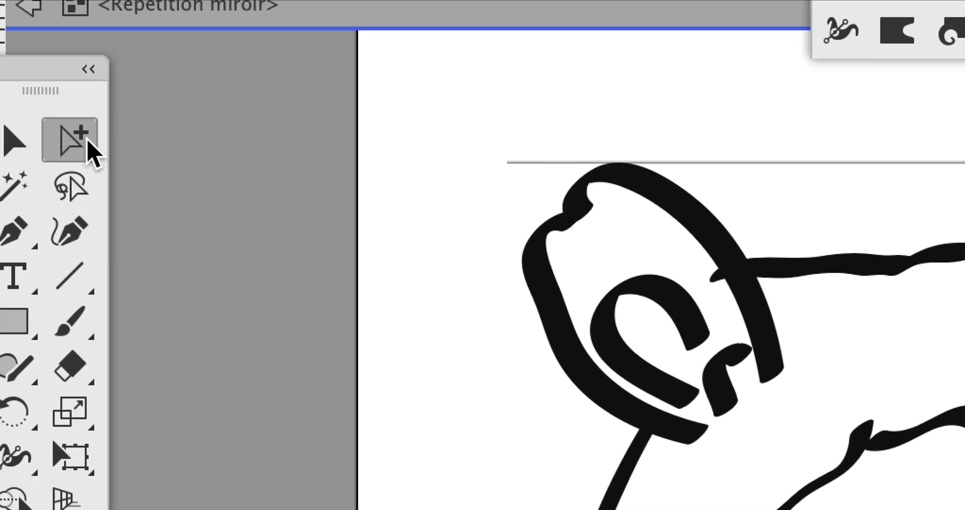
pyautogui.click(76, 143)
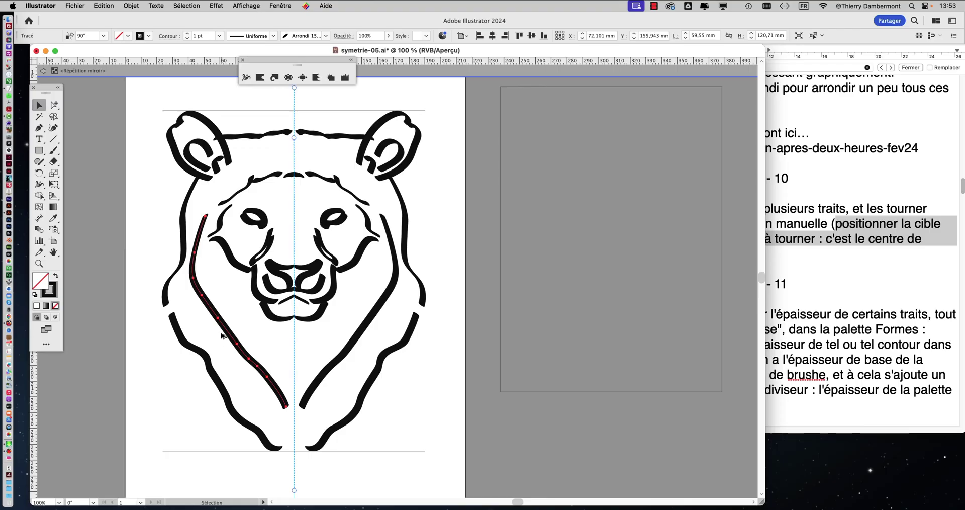
# Zoom out to 66.67 %, place the tools panel beside the lion, and activate Free Transform for the selected inner mane stroke
pyautogui.press('super+minus')
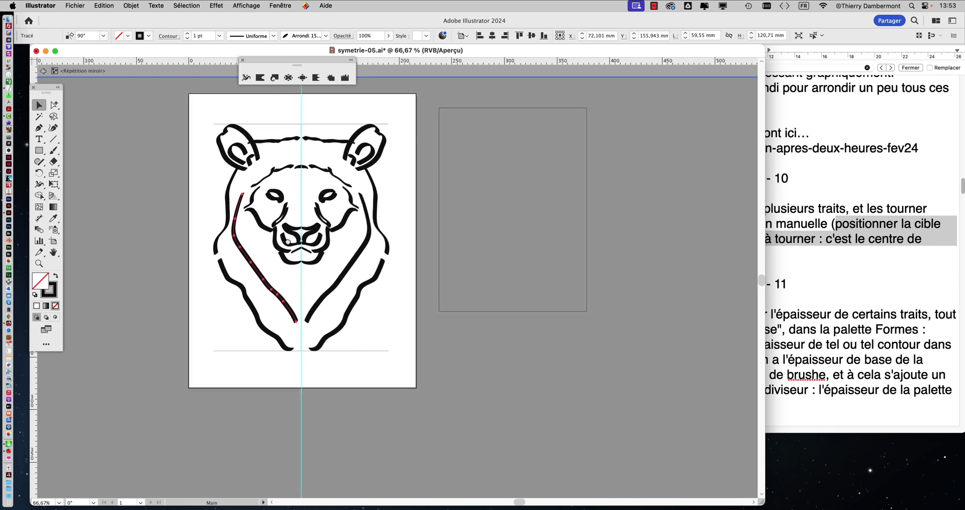
pyautogui.scroll(-1, 288, 241)
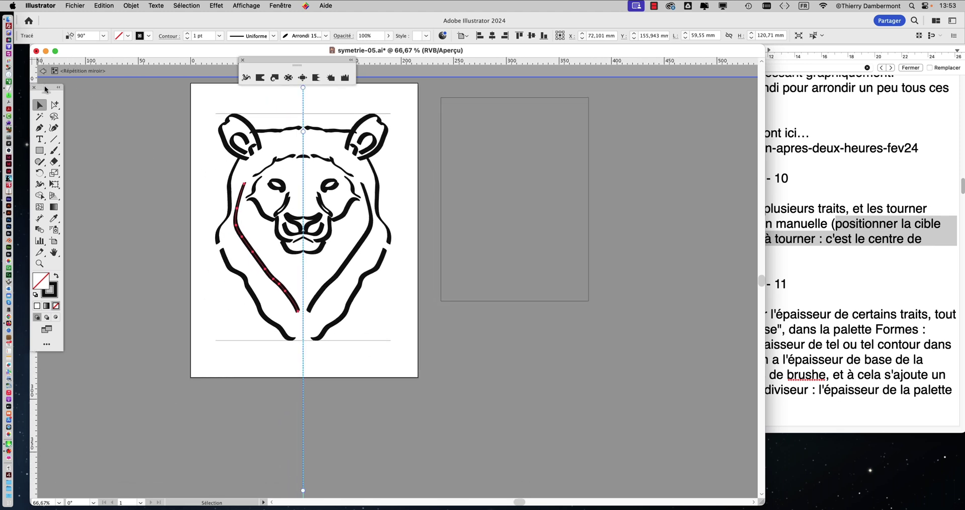
pyautogui.moveTo(45, 89); pyautogui.dragTo(178, 101)
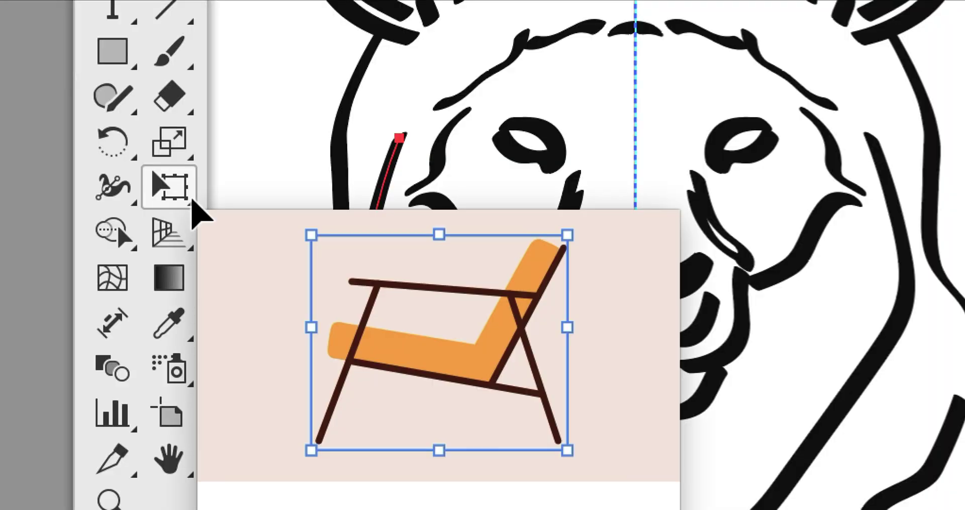
pyautogui.click(193, 201)
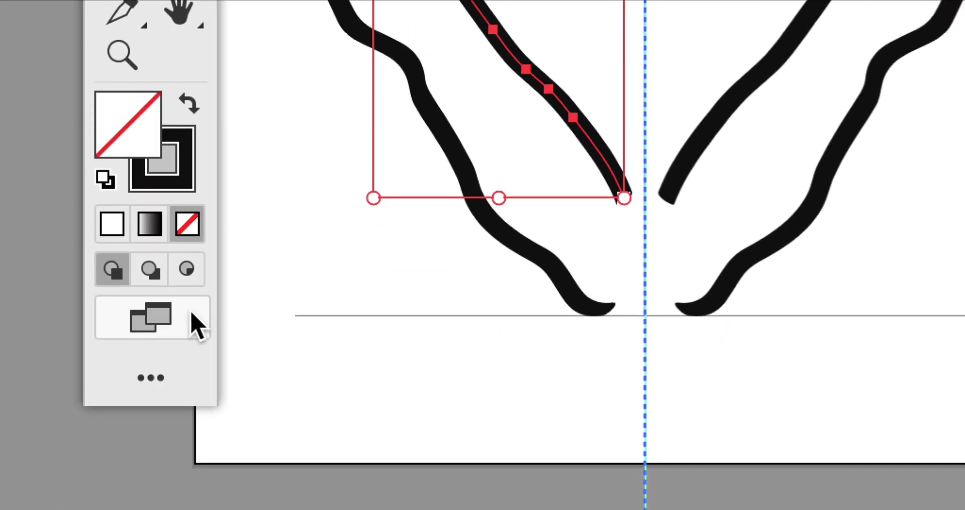
# Examine the complete tool list and its Avancé and De base toolbar options
pyautogui.click(186, 326)
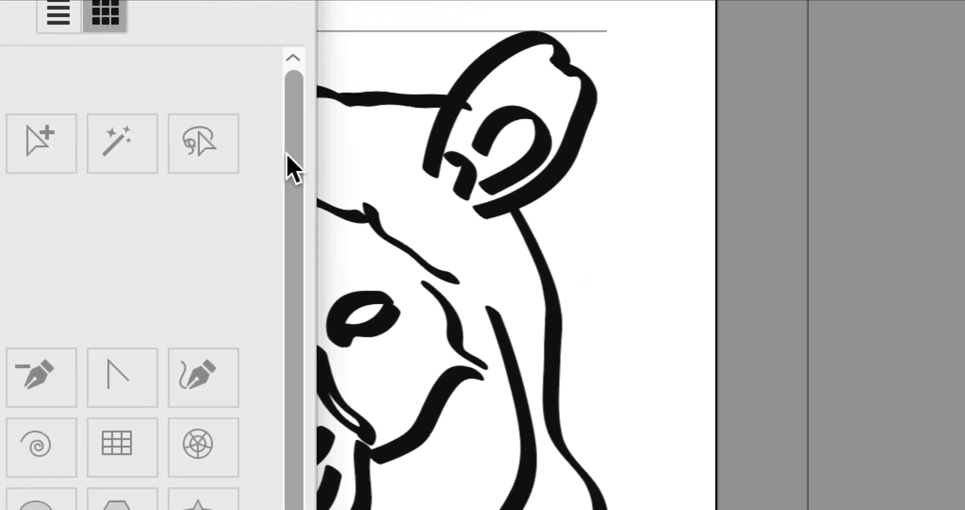
pyautogui.click(294, 98)
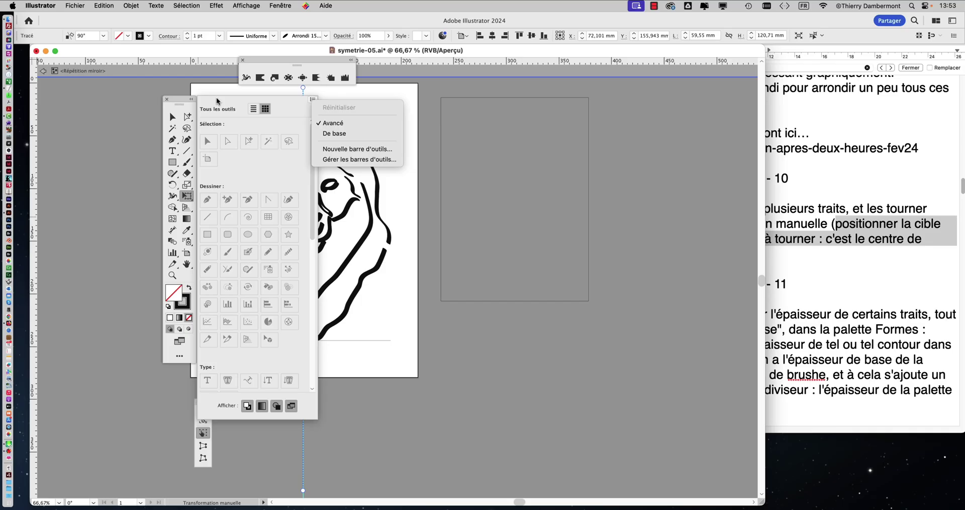
pyautogui.click(270, 255)
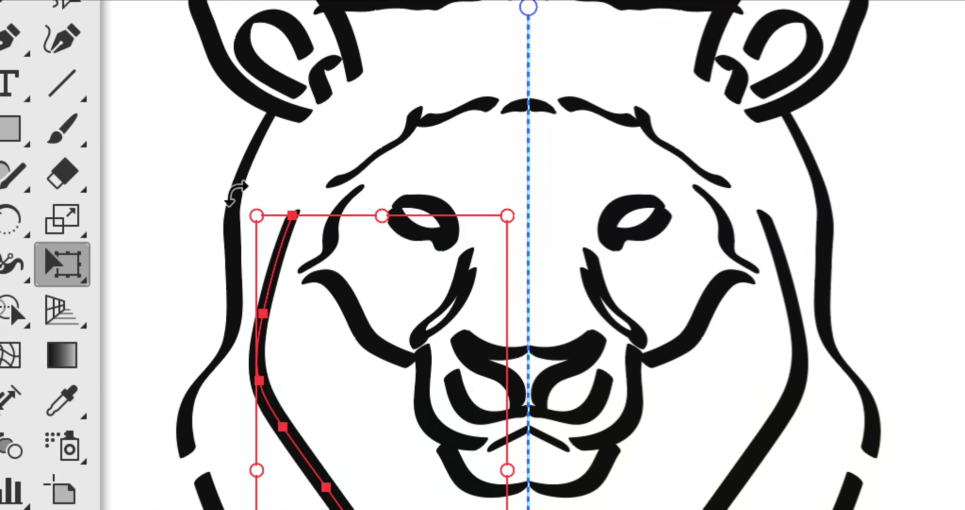
# Rotate the left inner mane stroke outward about its lower end, and the left upper contour stroke outward about its upper end
pyautogui.moveTo(235, 194); pyautogui.dragTo(294, 215)
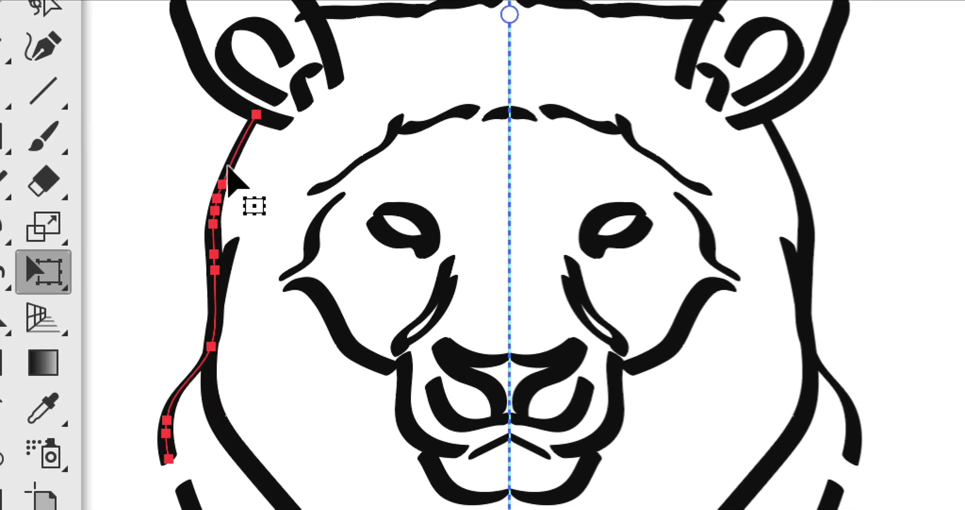
pyautogui.moveTo(229, 171); pyautogui.dragTo(226, 168)
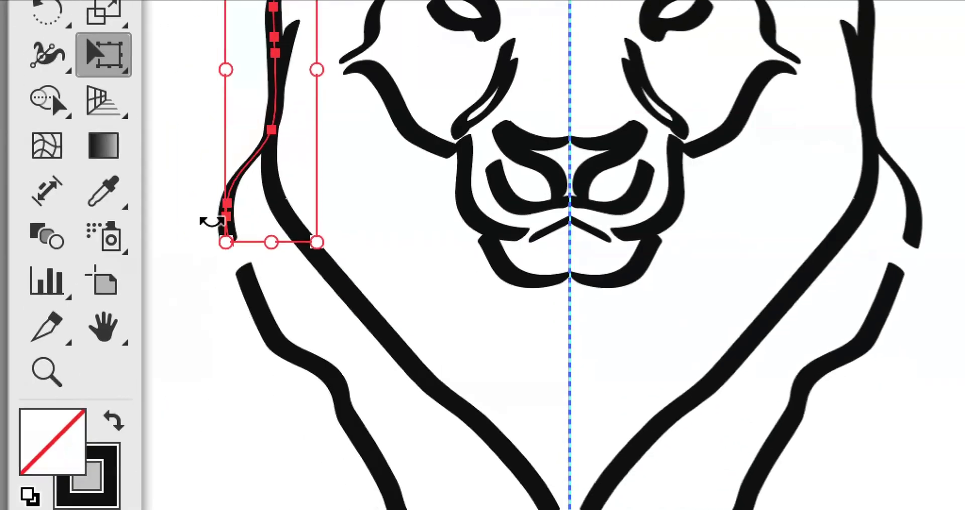
pyautogui.moveTo(142, 466); pyautogui.dragTo(103, 508)
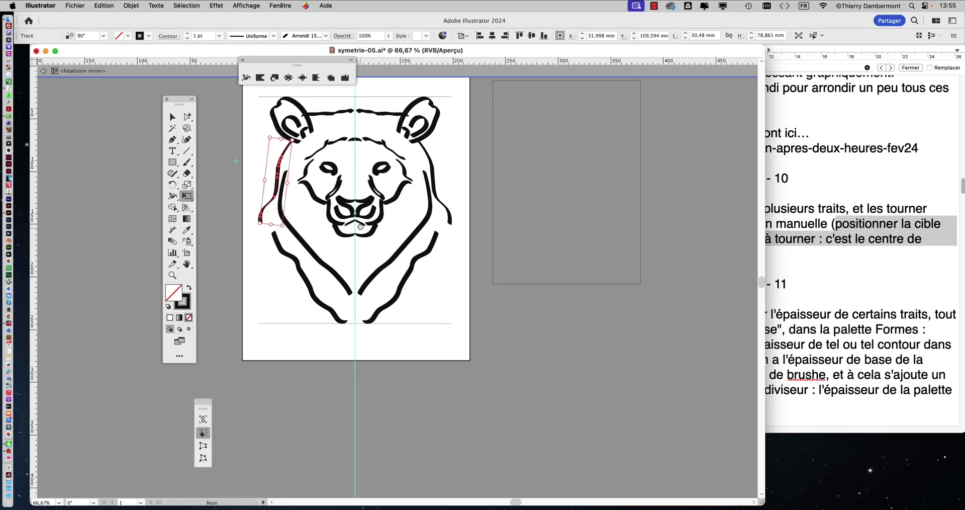
pyautogui.scroll(-1, 360, 226)
pyautogui.click(355, 231)
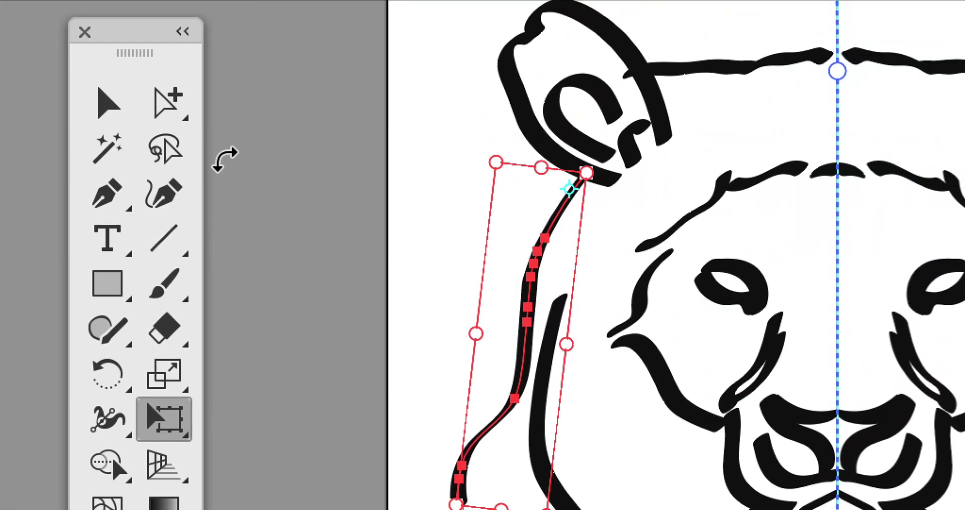
# Select the left lower contour stroke and rotate it slightly about its lower end
pyautogui.press('super')
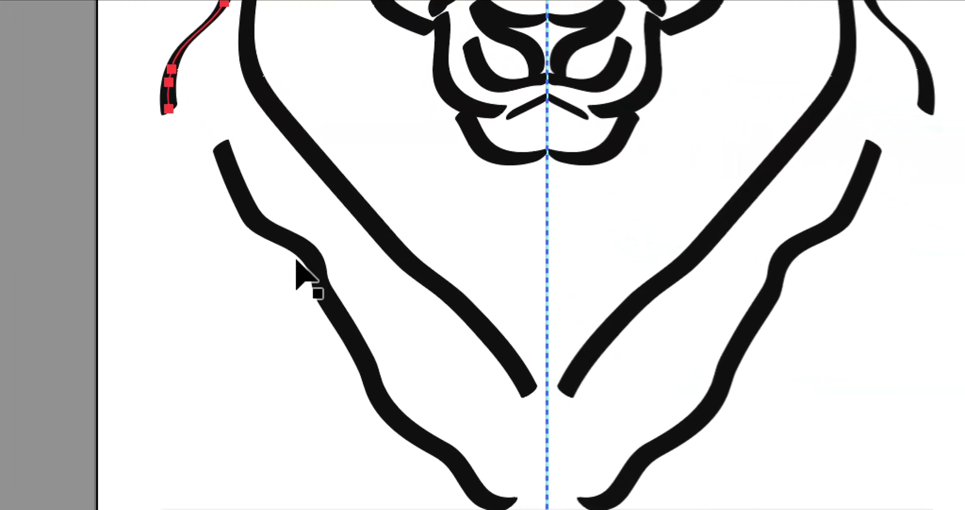
pyautogui.click(298, 259)
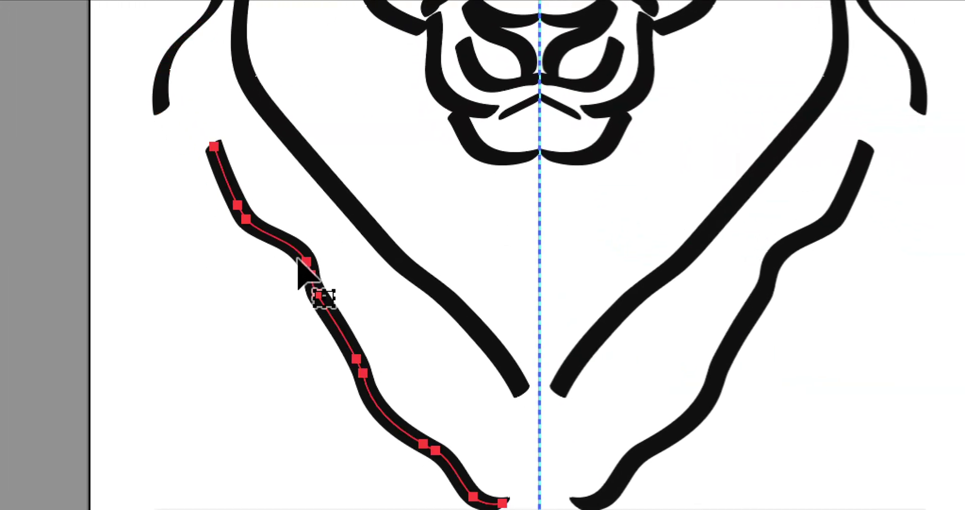
pyautogui.click(298, 260)
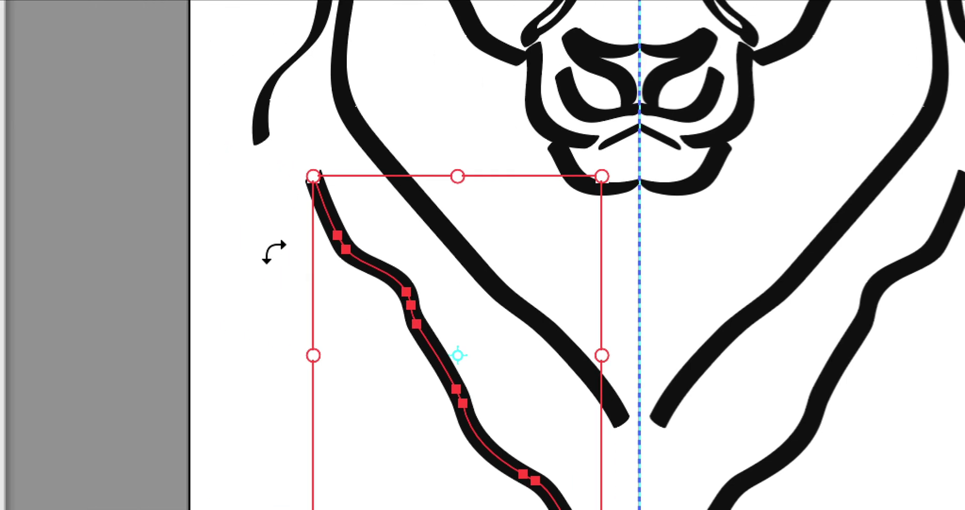
pyautogui.click(211, 206)
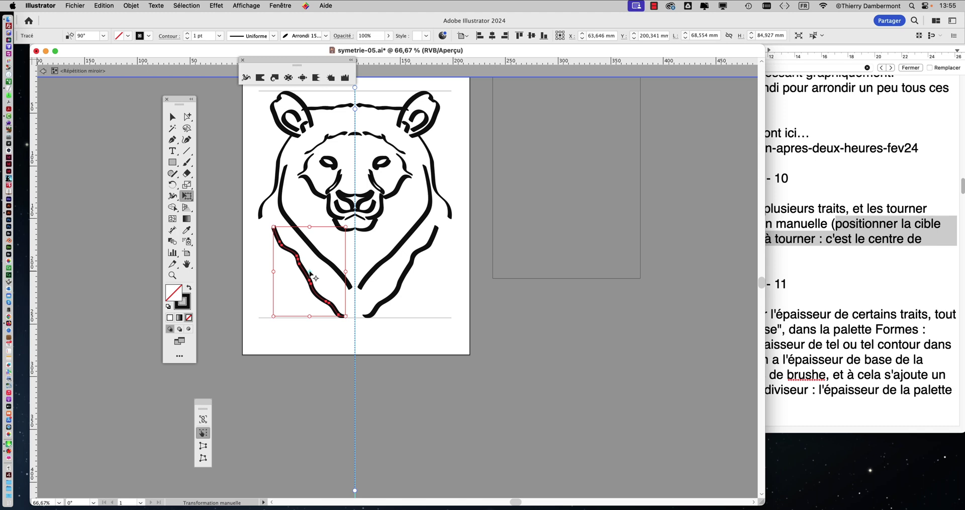
pyautogui.moveTo(274, 240); pyautogui.dragTo(270, 219)
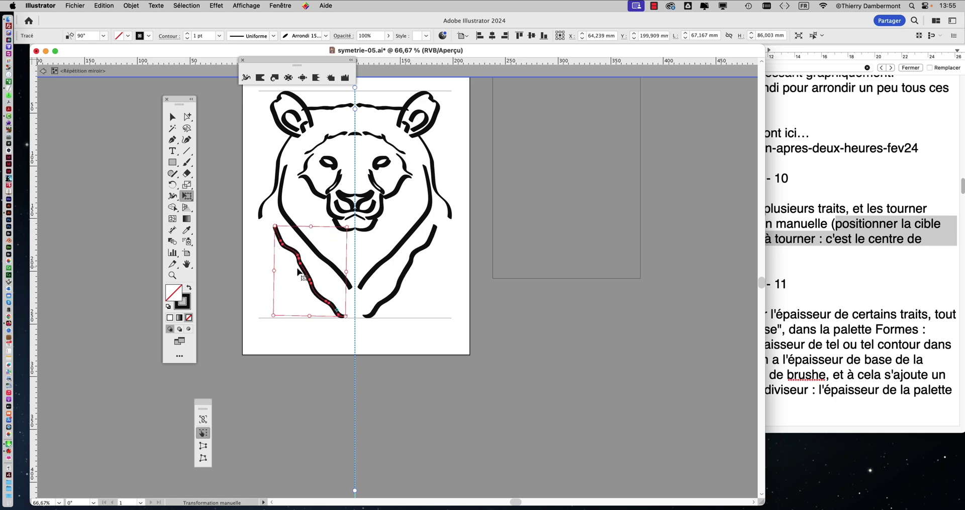
# Move the left lower contour stroke outward until its upper end lines up with the bottom of the upper contour stroke
pyautogui.moveTo(302, 270); pyautogui.dragTo(290, 261)
pyautogui.press('a')
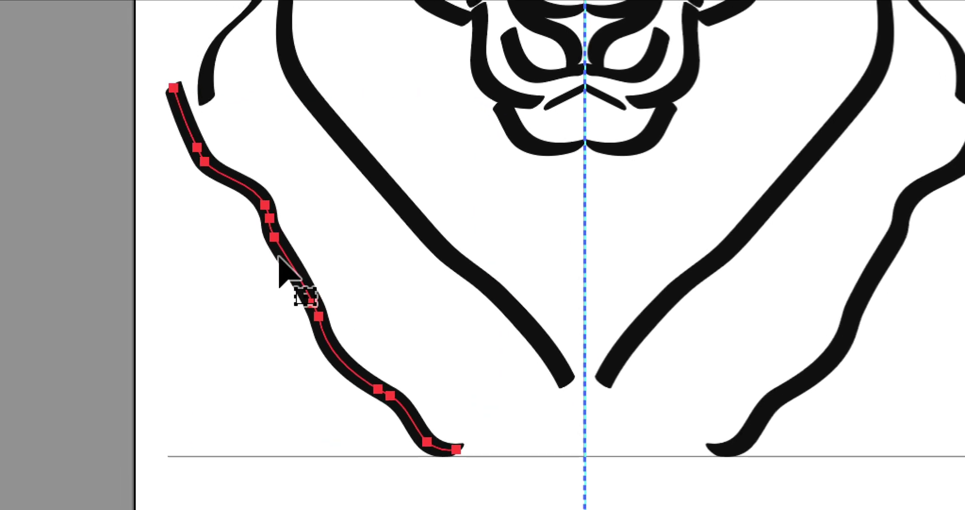
pyautogui.moveTo(279, 258); pyautogui.dragTo(291, 273)
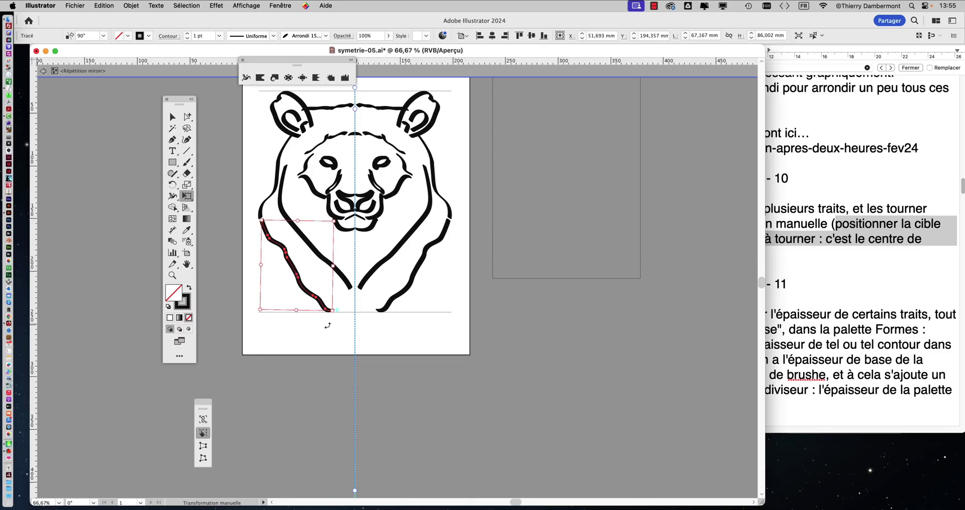
# Try a wide outward rotation of the left lower contour stroke about its lower end, and undo it
pyautogui.moveTo(332, 314); pyautogui.dragTo(323, 312)
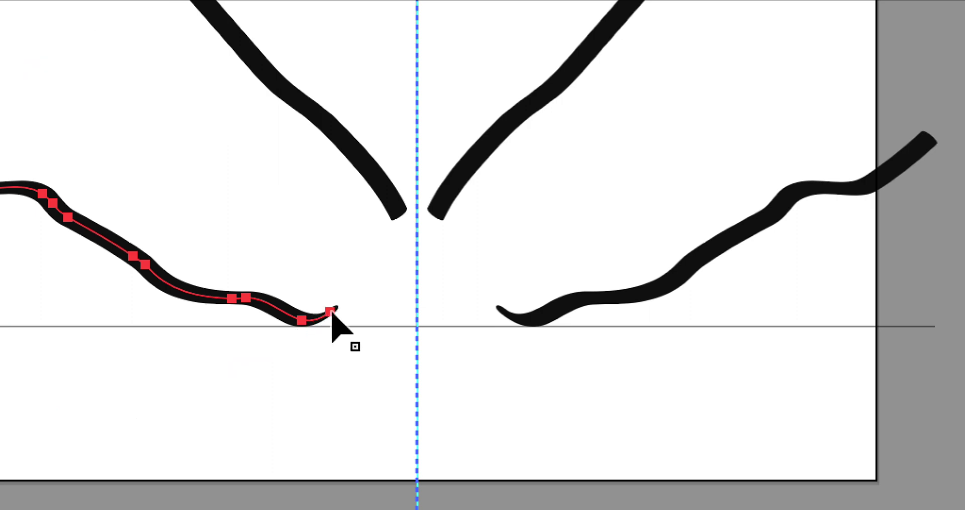
pyautogui.hotkey('ctrl', 'z')
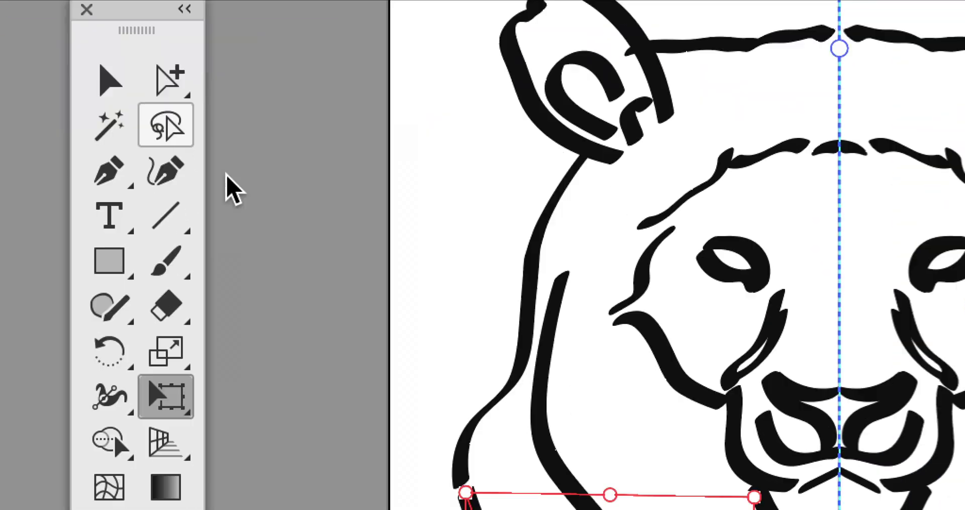
# Reselect the left lower contour stroke, rotate it very slightly with Free Transform, and clear the selection
pyautogui.moveTo(78, 320); pyautogui.dragTo(80, 321)
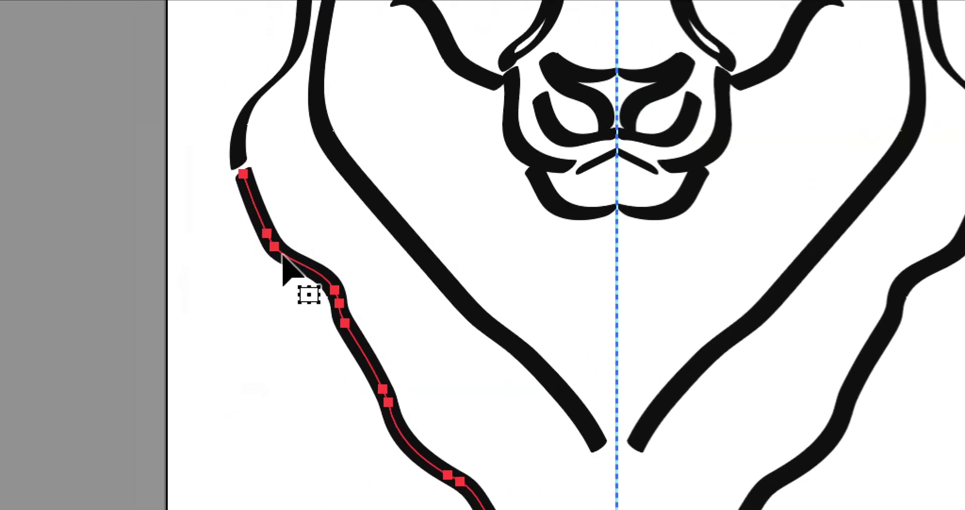
pyautogui.click(270, 262)
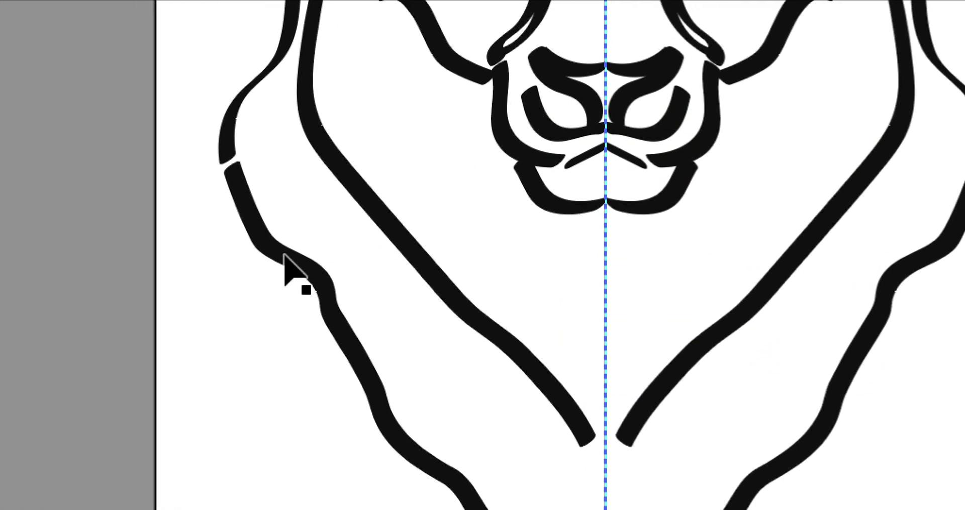
pyautogui.click(346, 245)
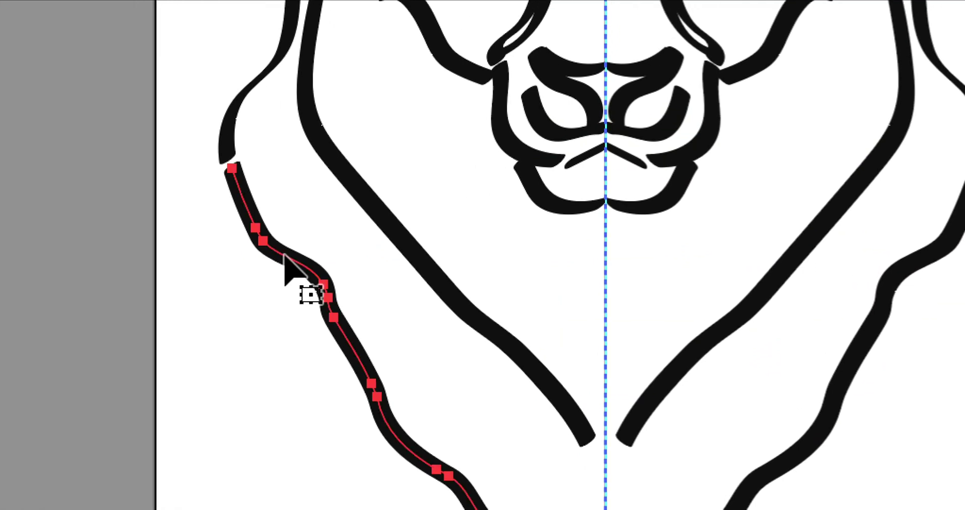
pyautogui.press('v')
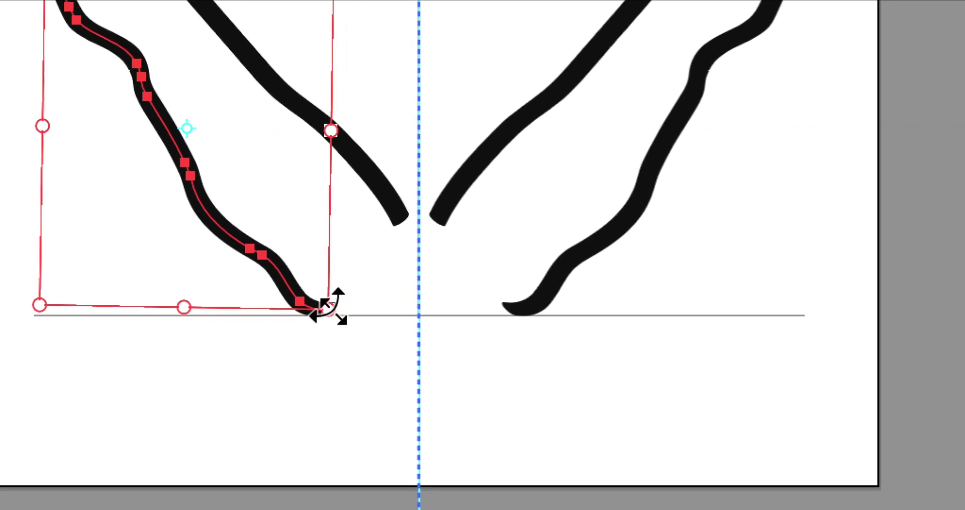
pyautogui.moveTo(327, 307)
pyautogui.mouseDown()
pyautogui.moveTo(340, 325)
pyautogui.moveTo(345, 297)
pyautogui.moveTo(334, 332)
pyautogui.moveTo(335, 314)
pyautogui.mouseUp()
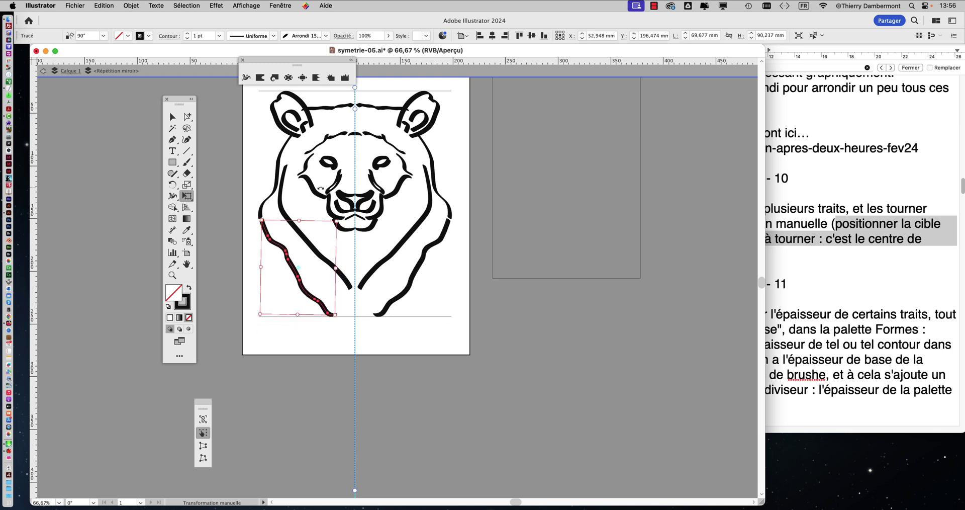
pyautogui.click(172, 117)
pyautogui.click(506, 199)
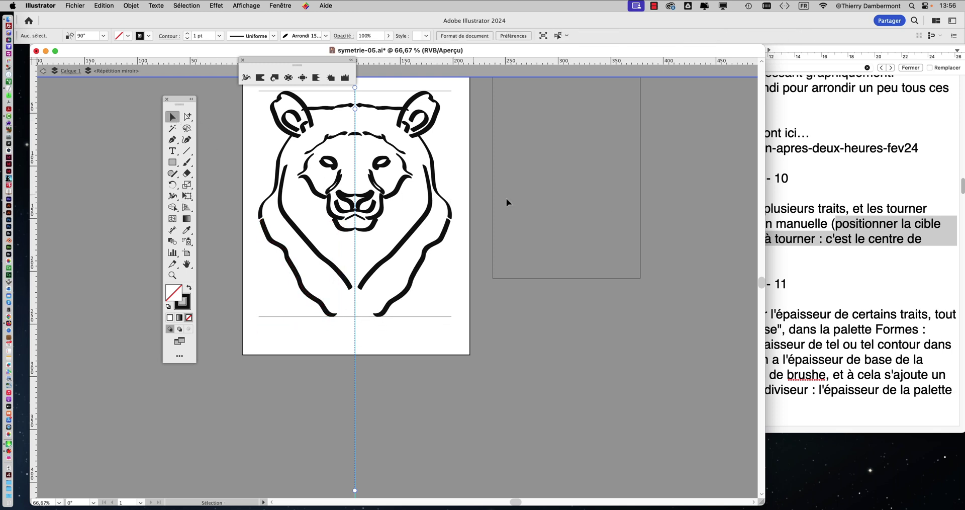
# Switch to the TextEdit procedure notes and highlight the passage about positioning the blue target as the centre of rotation
pyautogui.click(829, 215)
pyautogui.moveTo(612, 208); pyautogui.dragTo(696, 251)
pyautogui.click(691, 255)
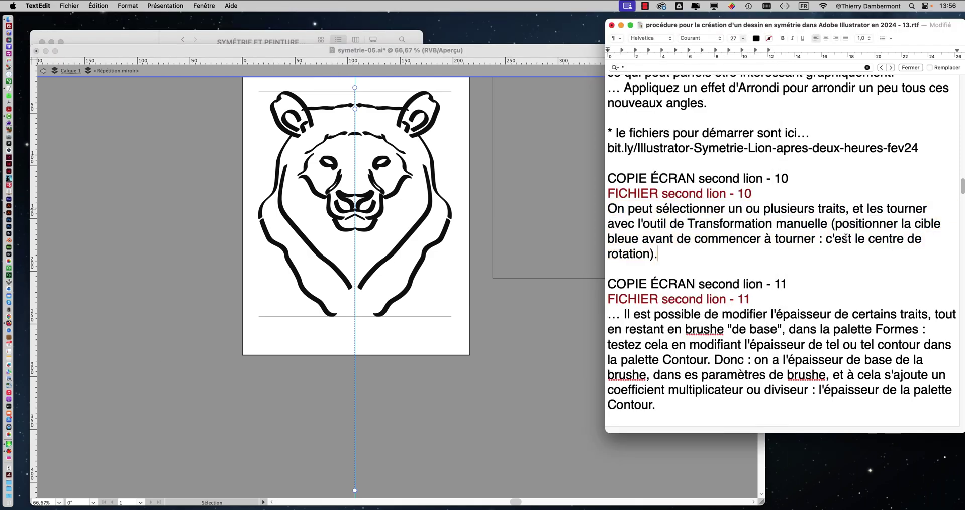
pyautogui.moveTo(835, 223); pyautogui.dragTo(649, 255)
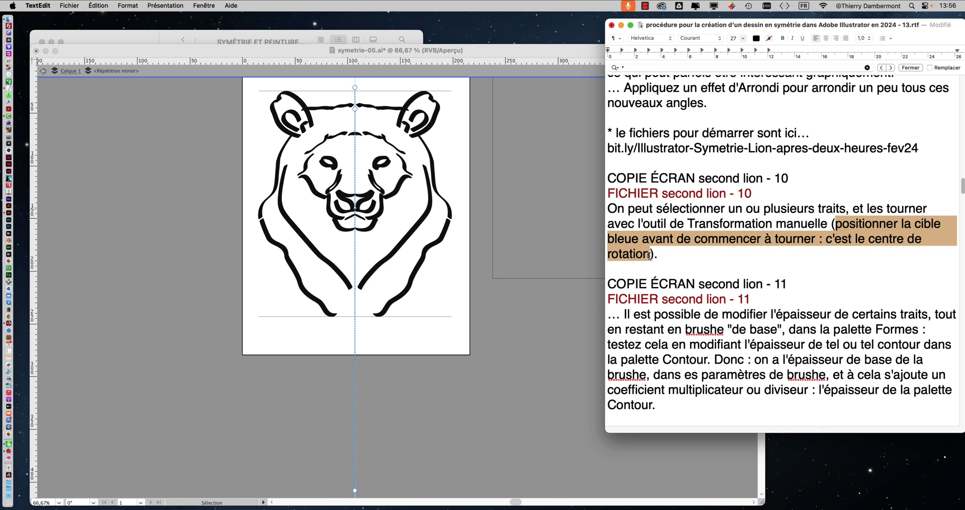
# Switch back to Illustrator, save the drawing as symetrie-06.ai in Illustrator 2020 format, and show the artwork in preview mode
pyautogui.click(121, 51)
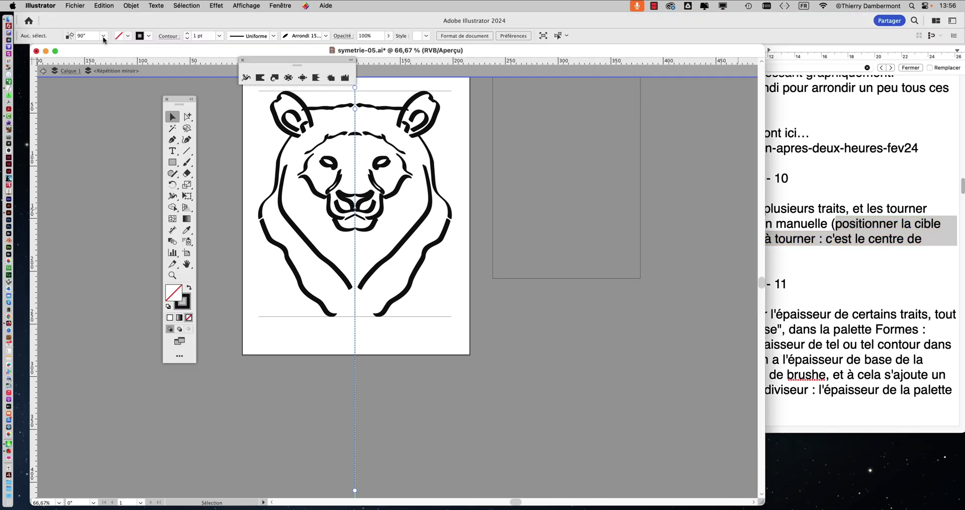
pyautogui.click(82, 5)
pyautogui.click(108, 107)
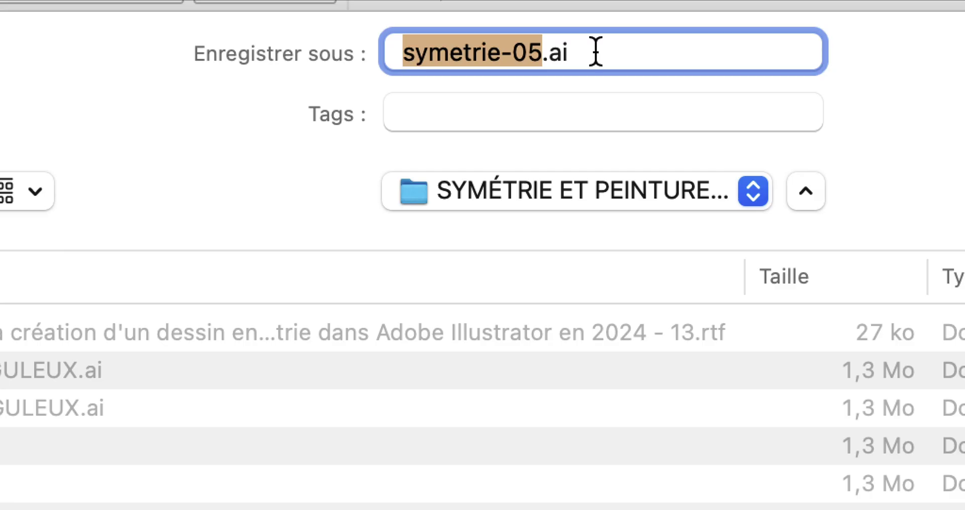
pyautogui.click(581, 52)
pyautogui.hotkey('shift', 'Right')
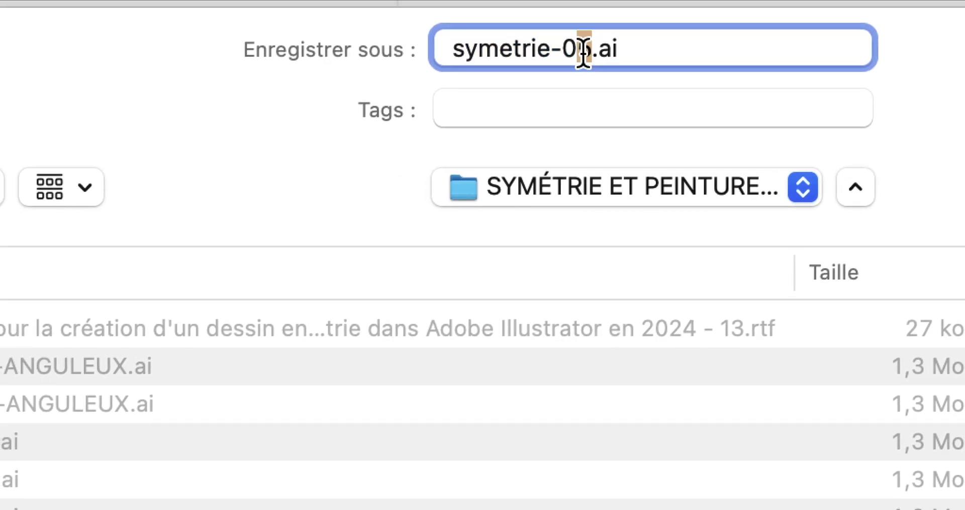
pyautogui.write('6')
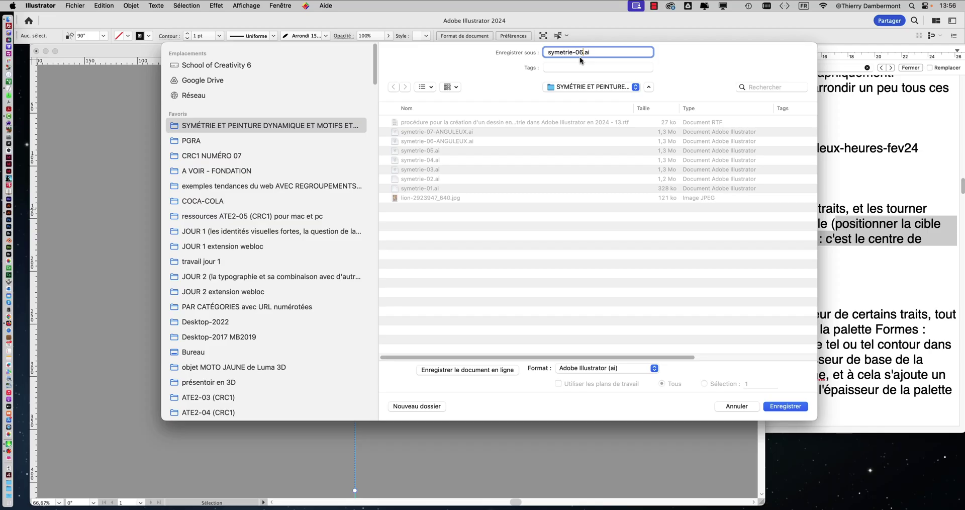
pyautogui.click(786, 405)
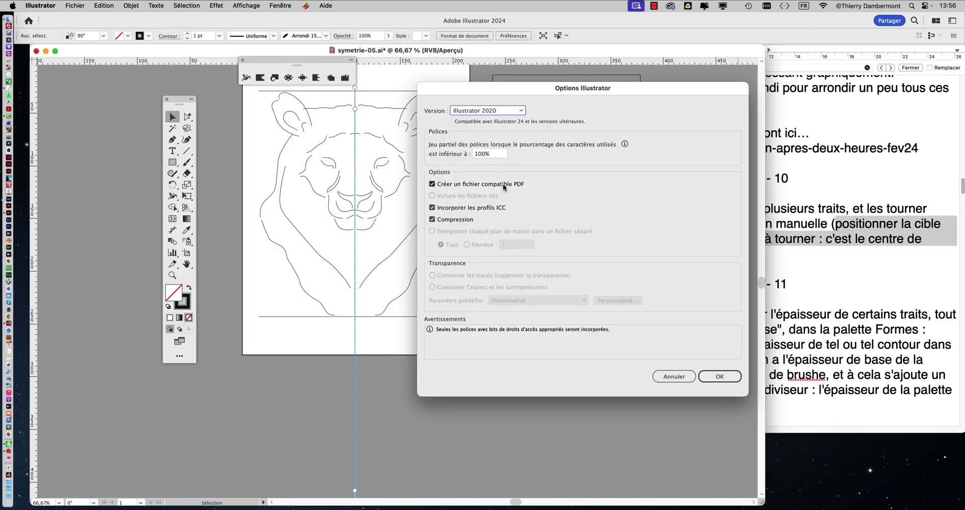
pyautogui.press('Return')
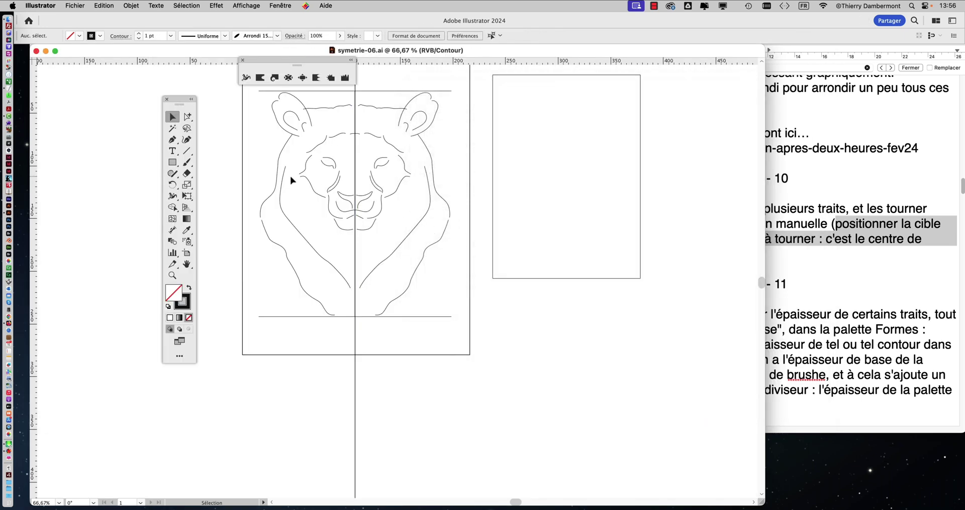
pyautogui.press('super+y')
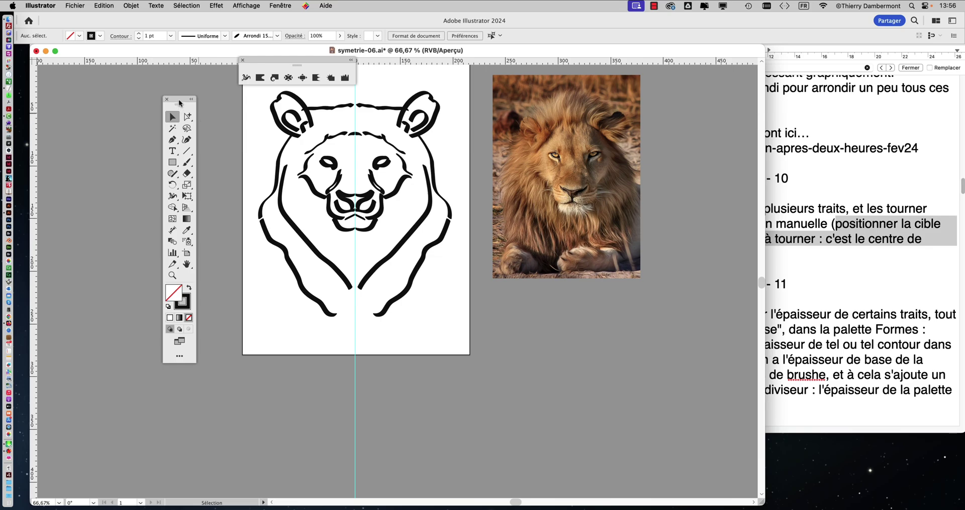